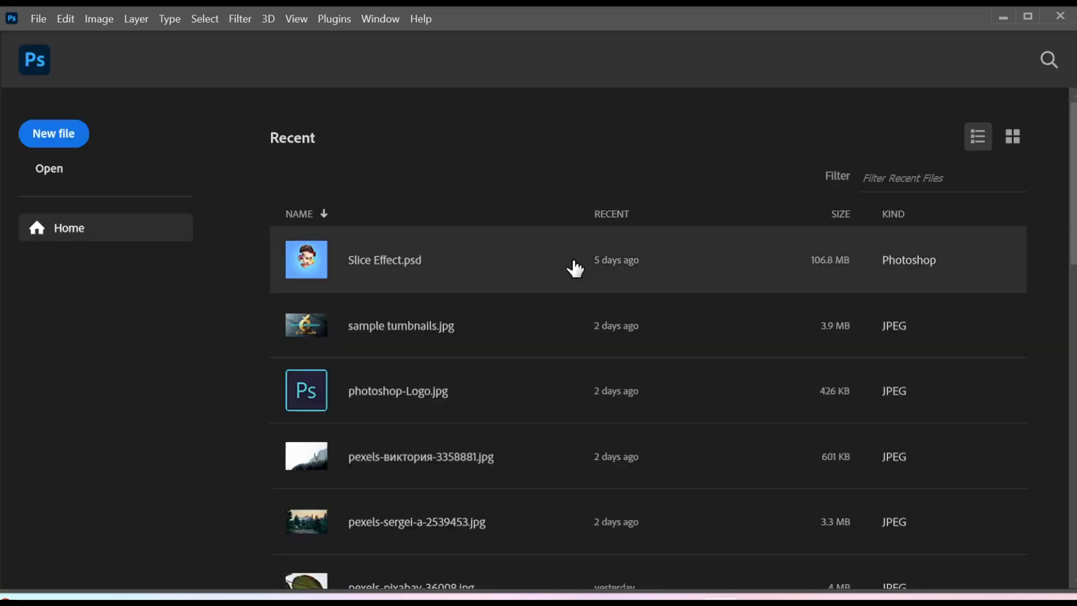
Step: Open the image "pexels-pixabay-36008 copy" from New Volume (D:)
click(60, 179)
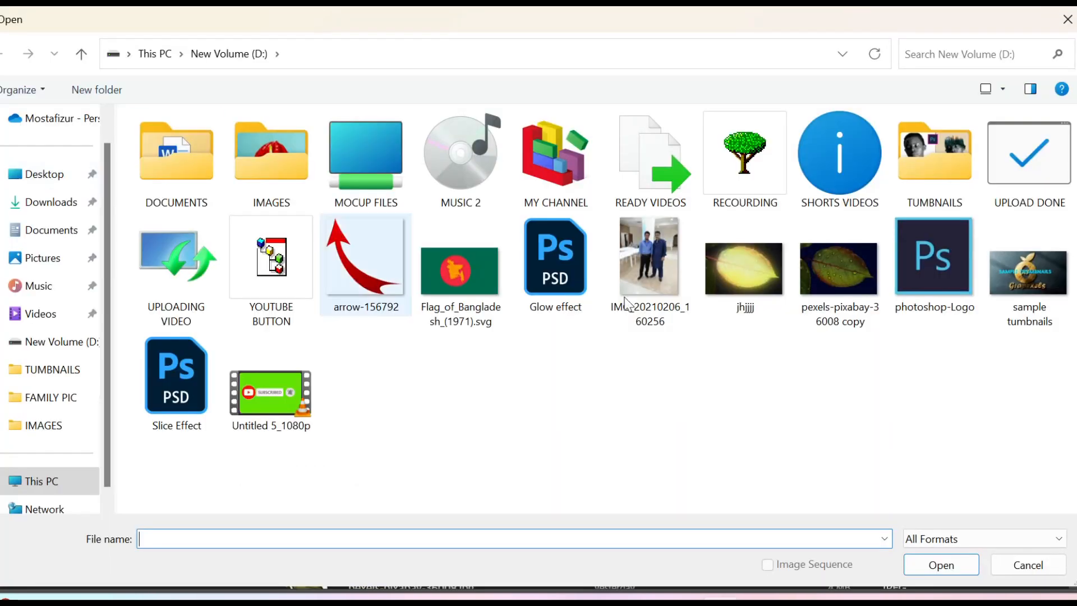
click(836, 281)
click(947, 572)
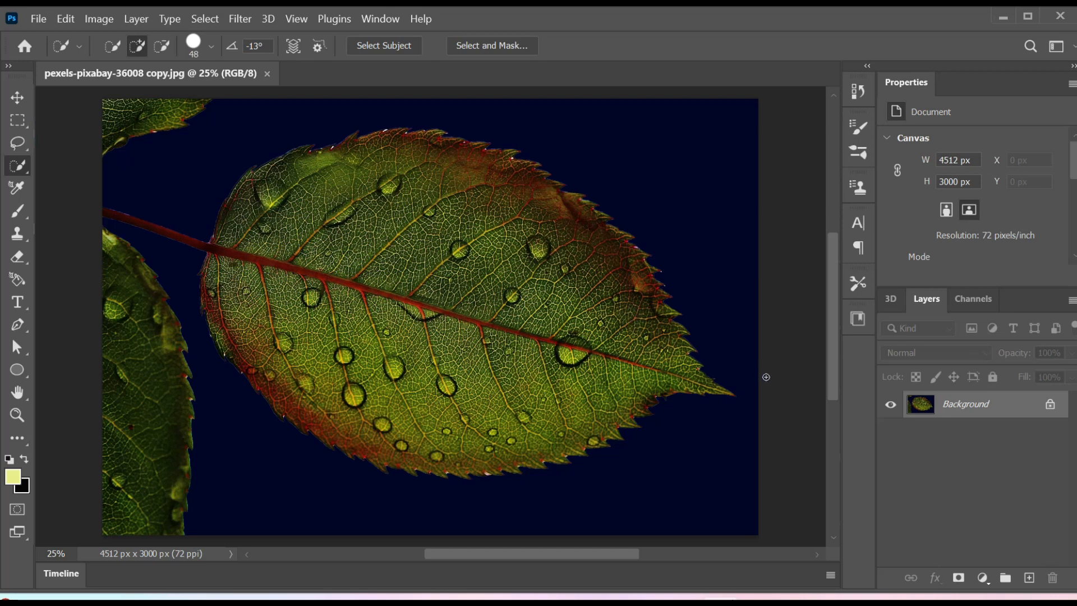
Step: Select the large leaf with Select Subject and extend the selection along its stem to the image edge using Quick Selection
click(205, 19)
click(220, 212)
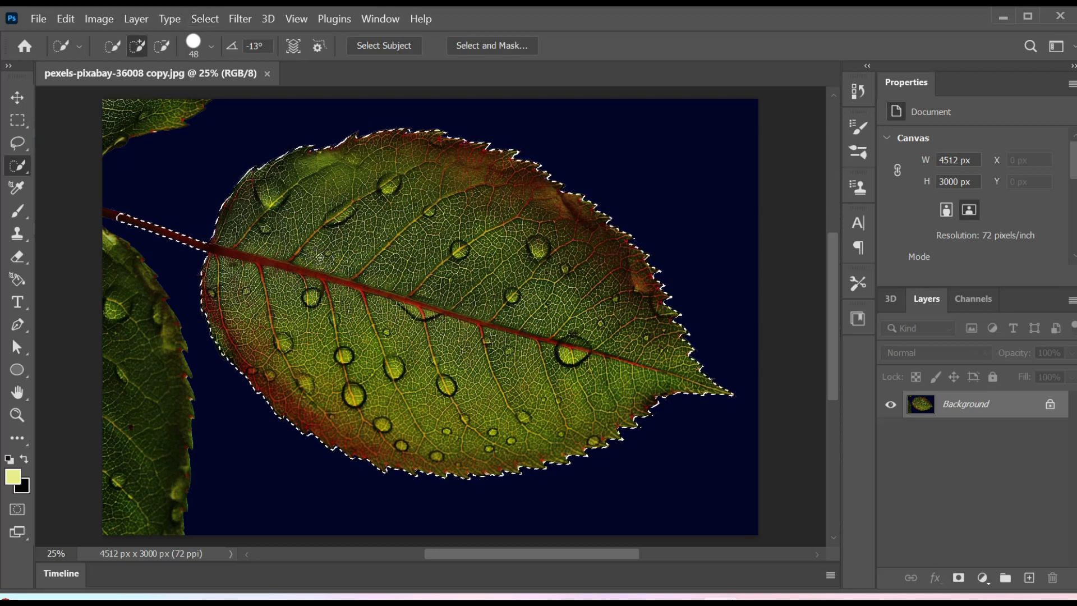
scroll(329, 260, up, 5)
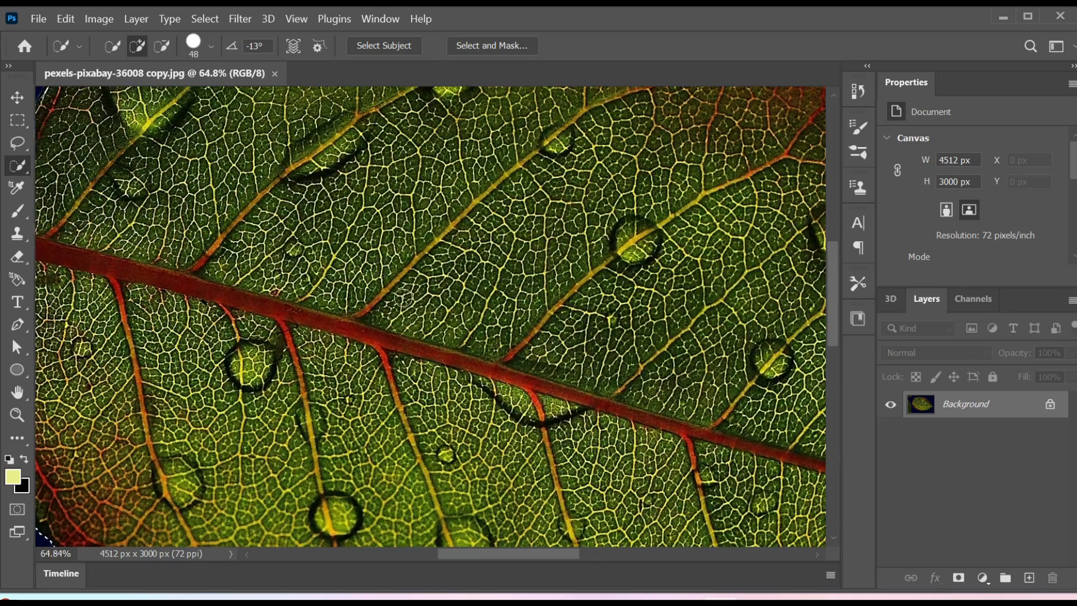
drag(315, 293, 713, 356)
right_click(24, 164)
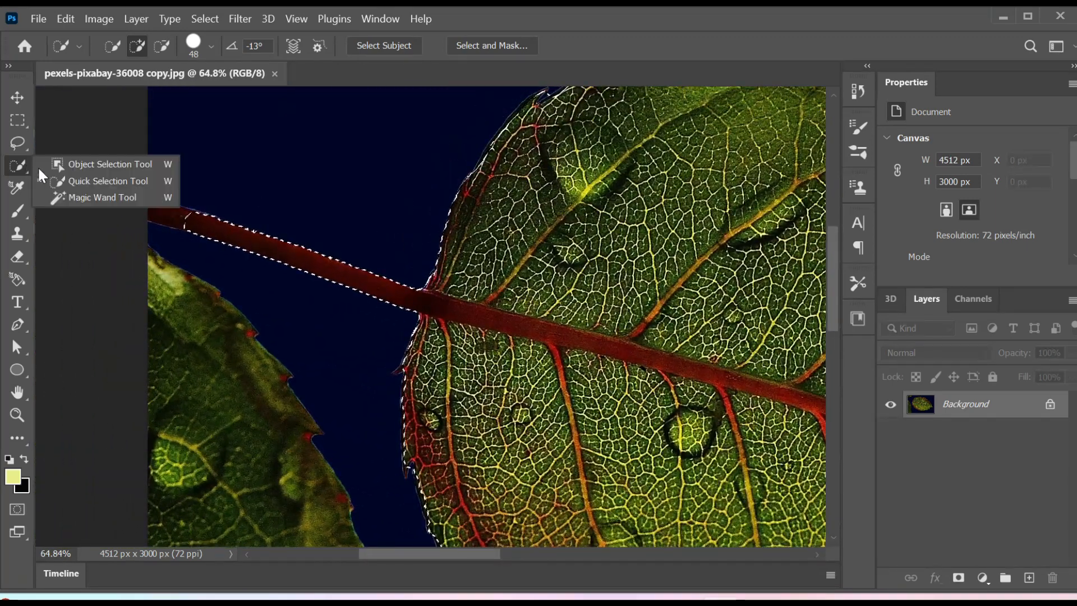
click(85, 181)
drag(192, 221, 160, 213)
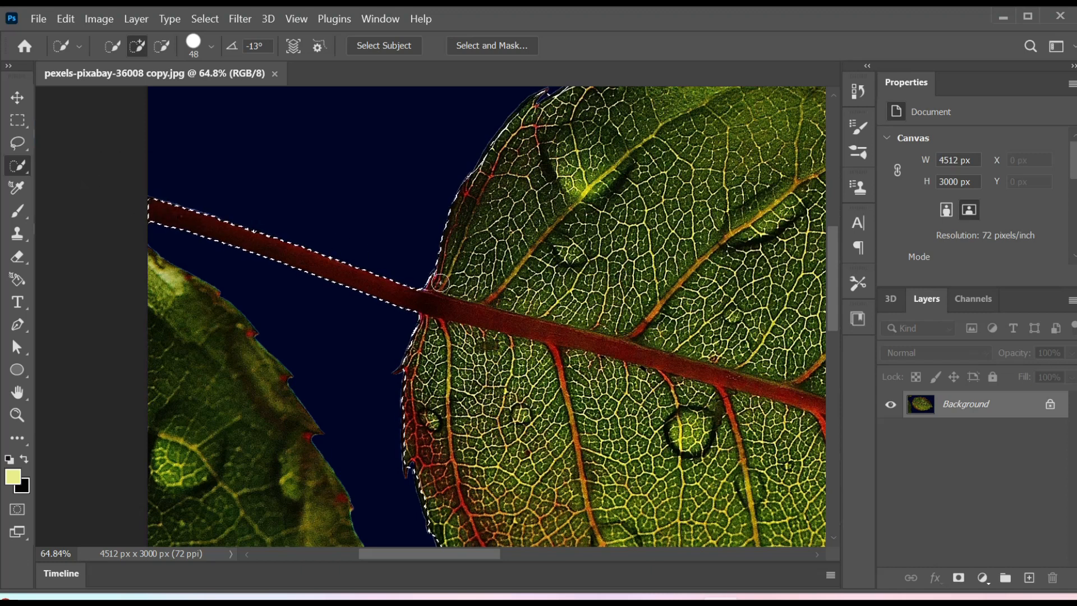
scroll(474, 261, down, 5)
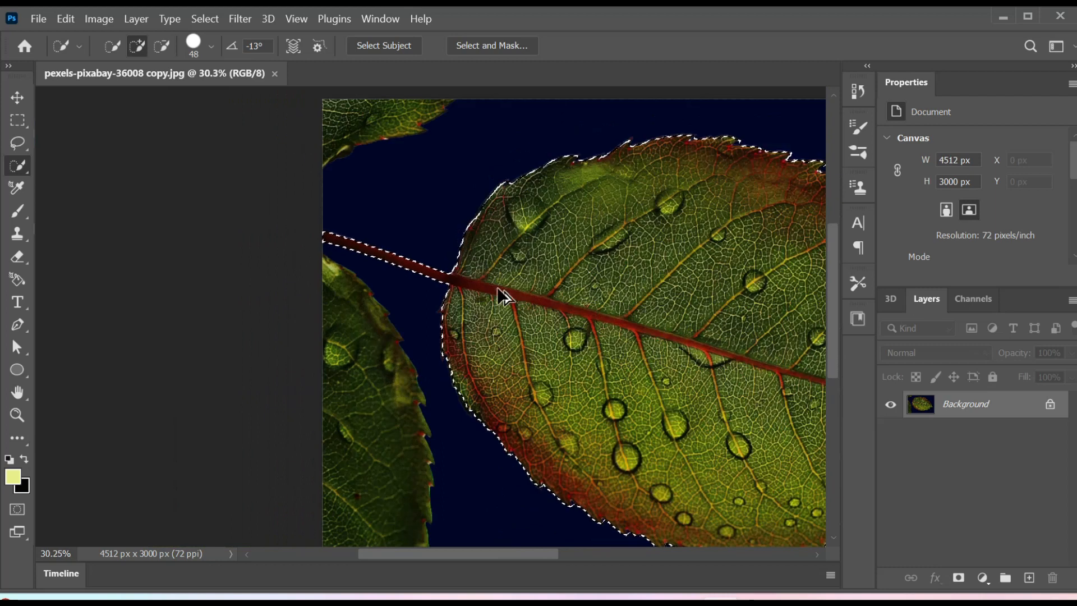
drag(580, 319, 359, 299)
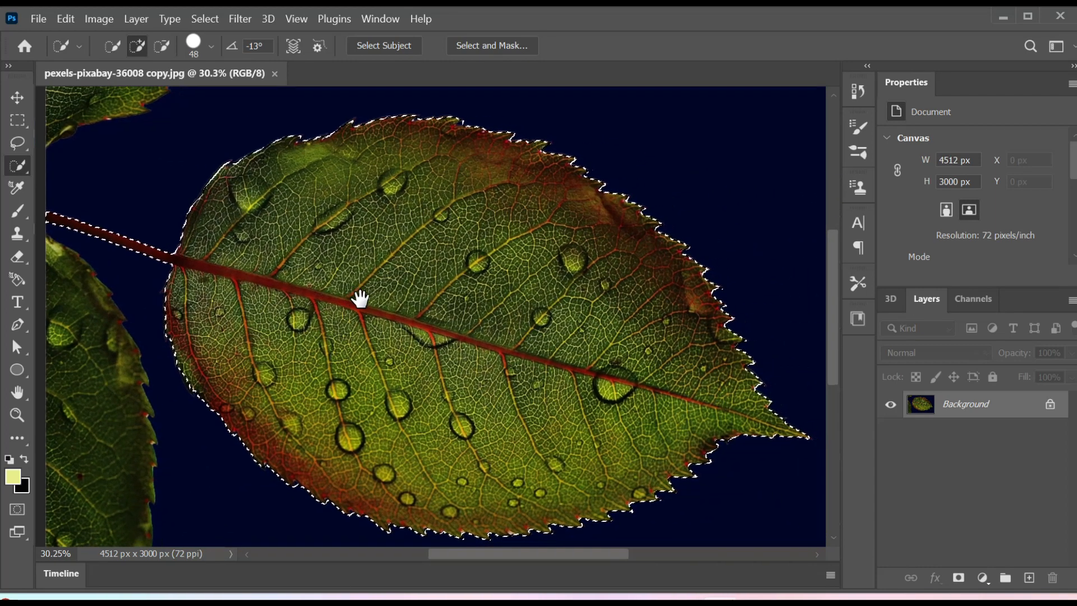
scroll(433, 280, down, 1)
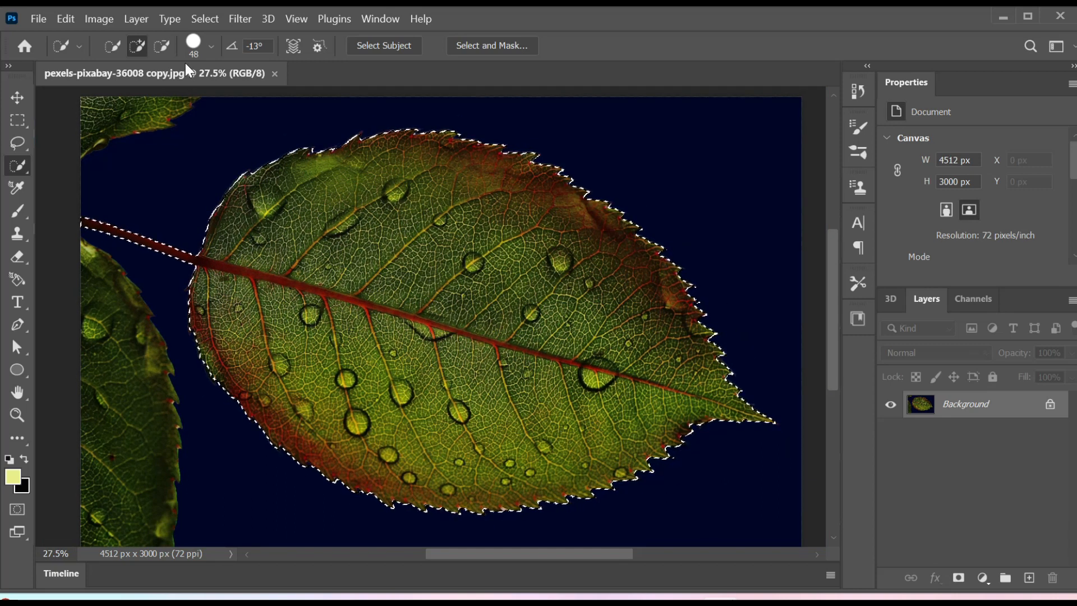
Step: Copy the selected leaf onto a new layer with Layer Via Copy
click(130, 19)
mouse_move(179, 32)
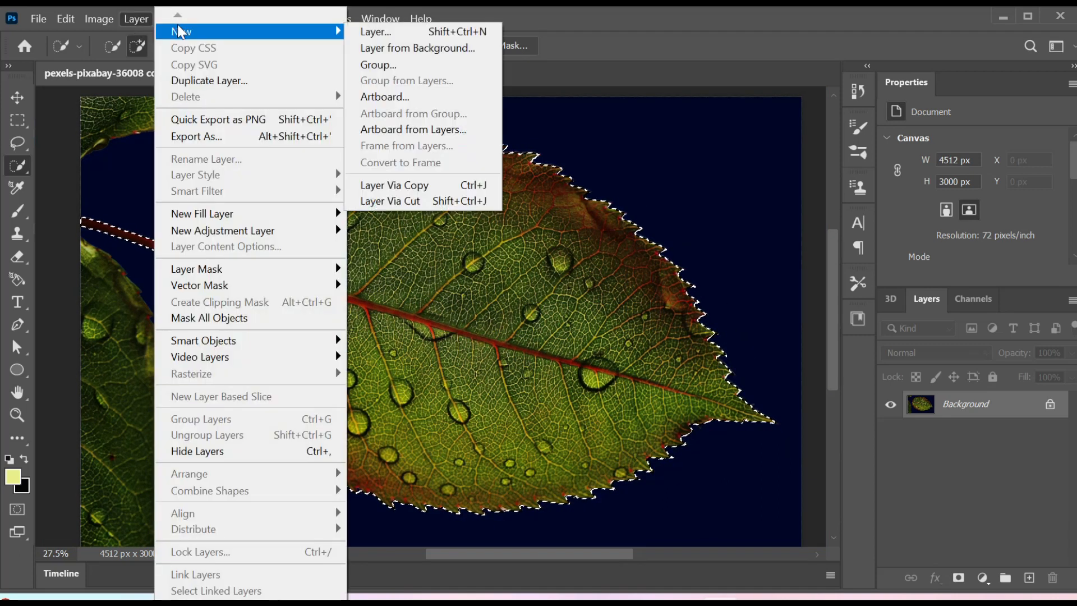
click(414, 187)
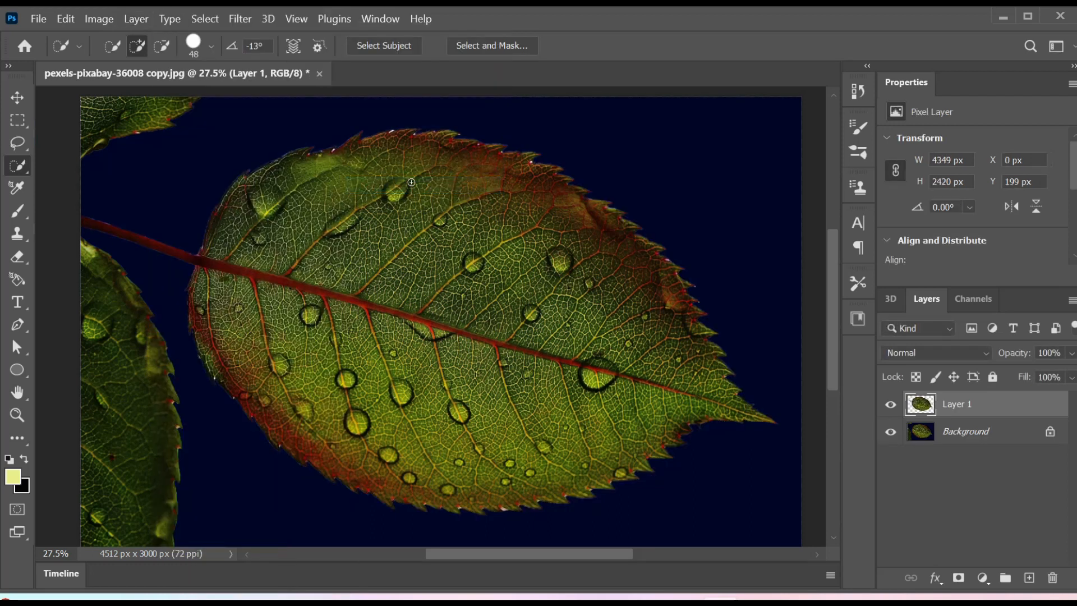
Step: Convert the copied leaf layer to a smart object and set its blend mode to Screen
right_click(975, 411)
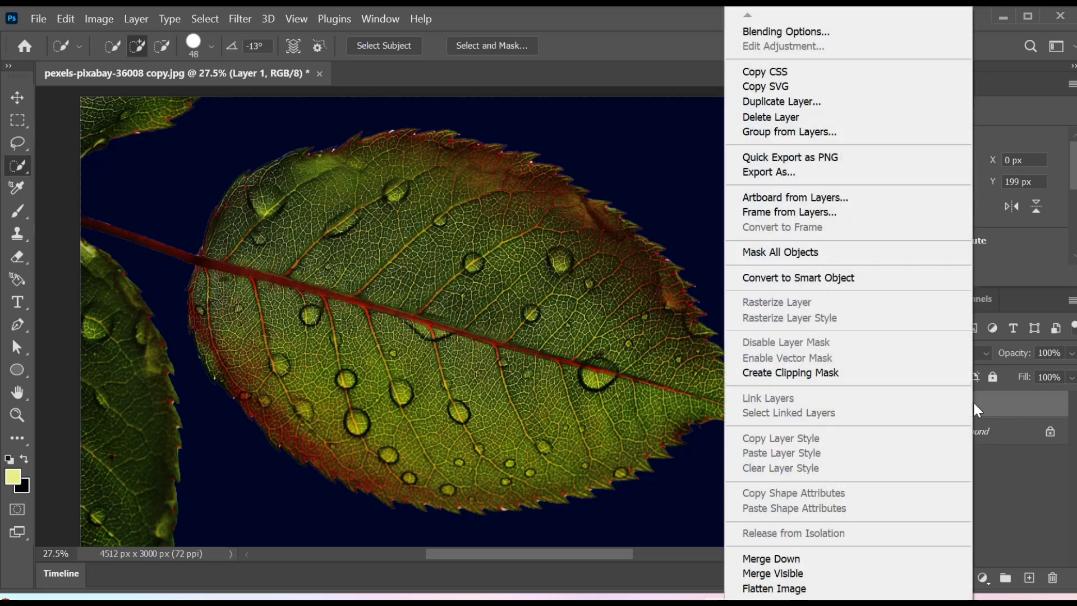
click(834, 280)
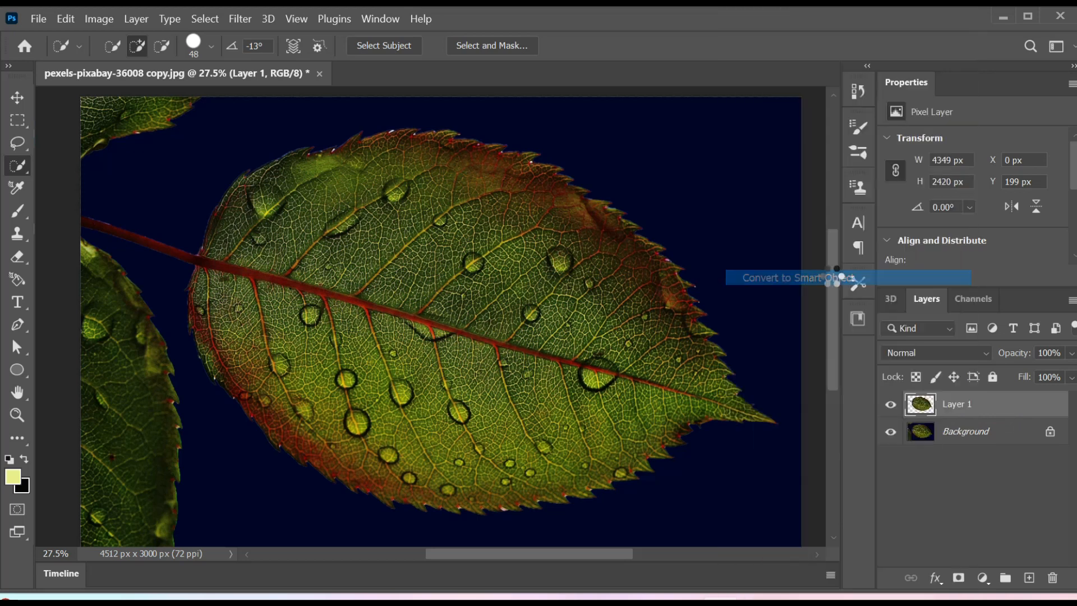
click(934, 354)
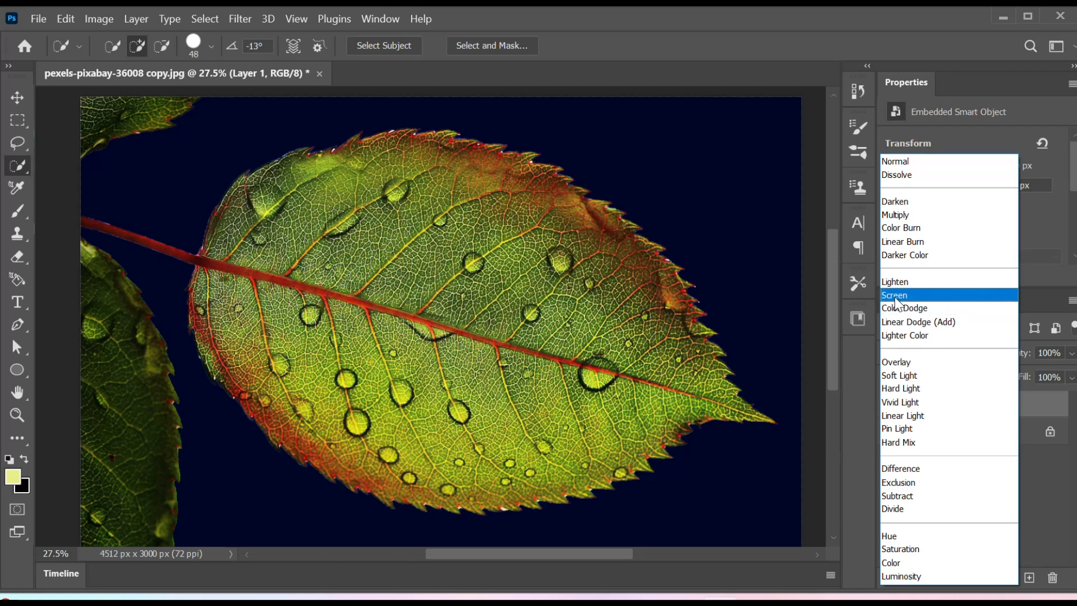
click(896, 296)
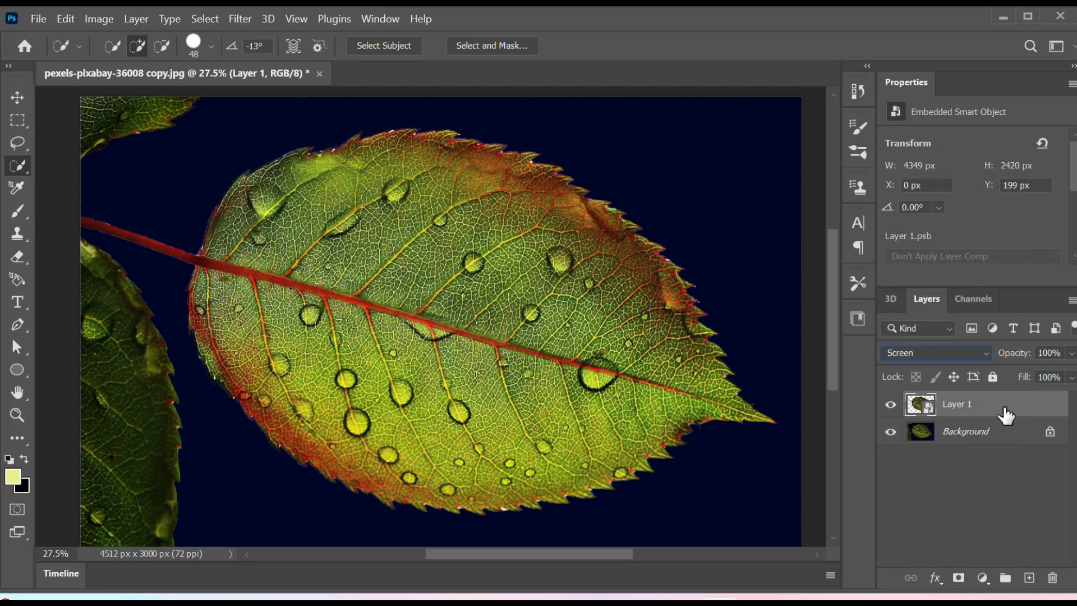
Step: Apply a Gaussian Blur with a radius of 5 pixels to Layer 1
click(240, 22)
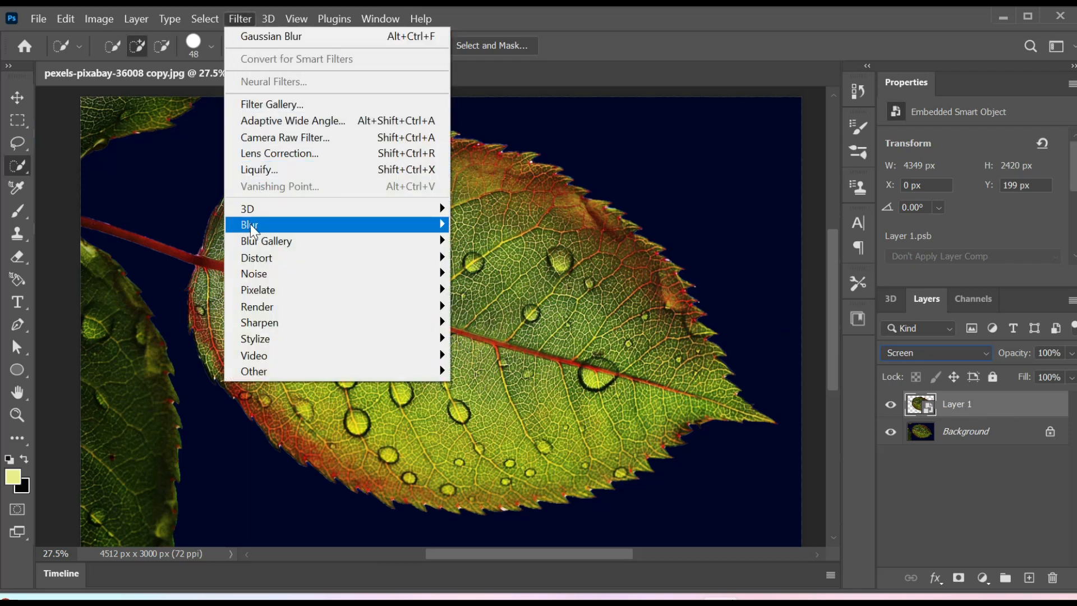
mouse_move(251, 224)
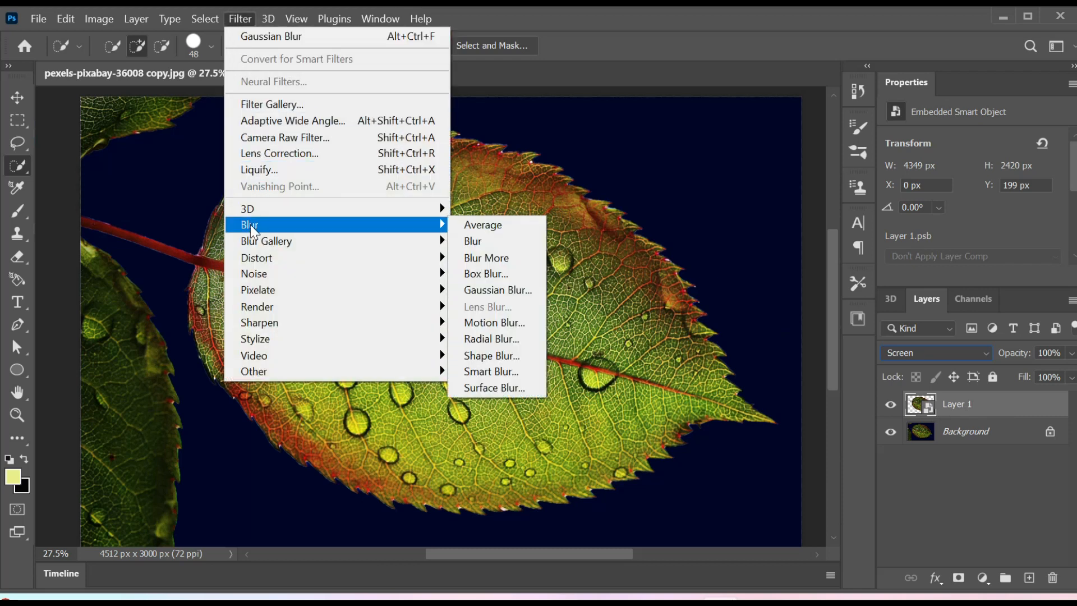
click(493, 289)
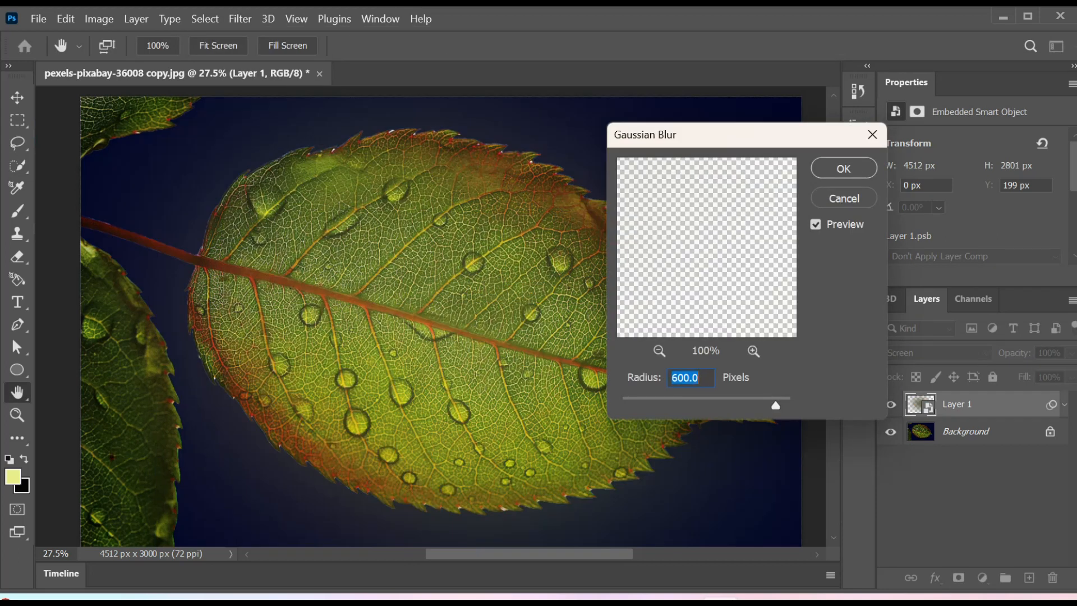
text(5)
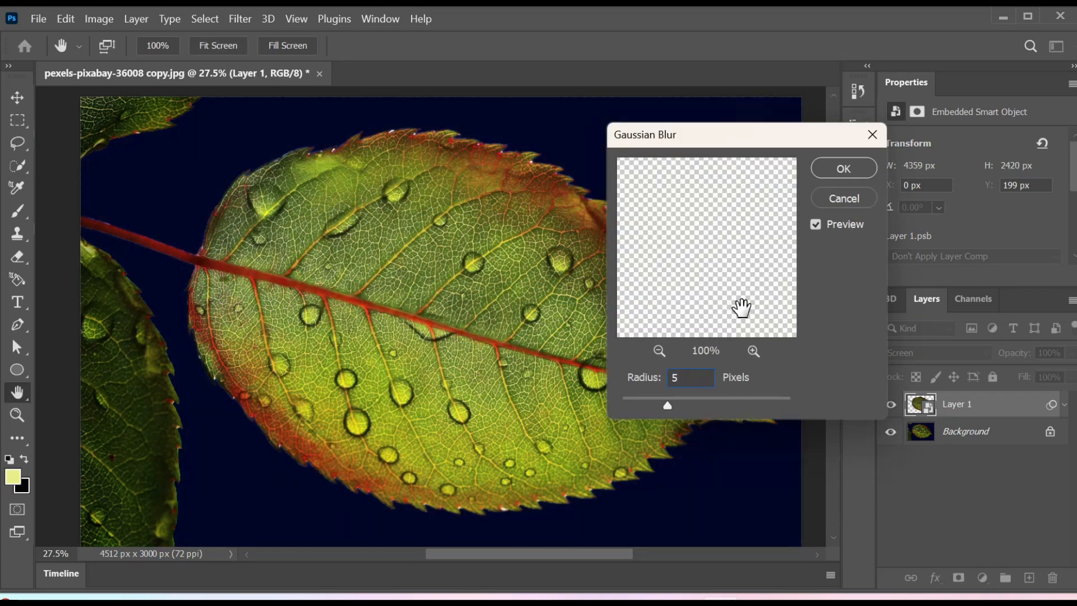
click(841, 170)
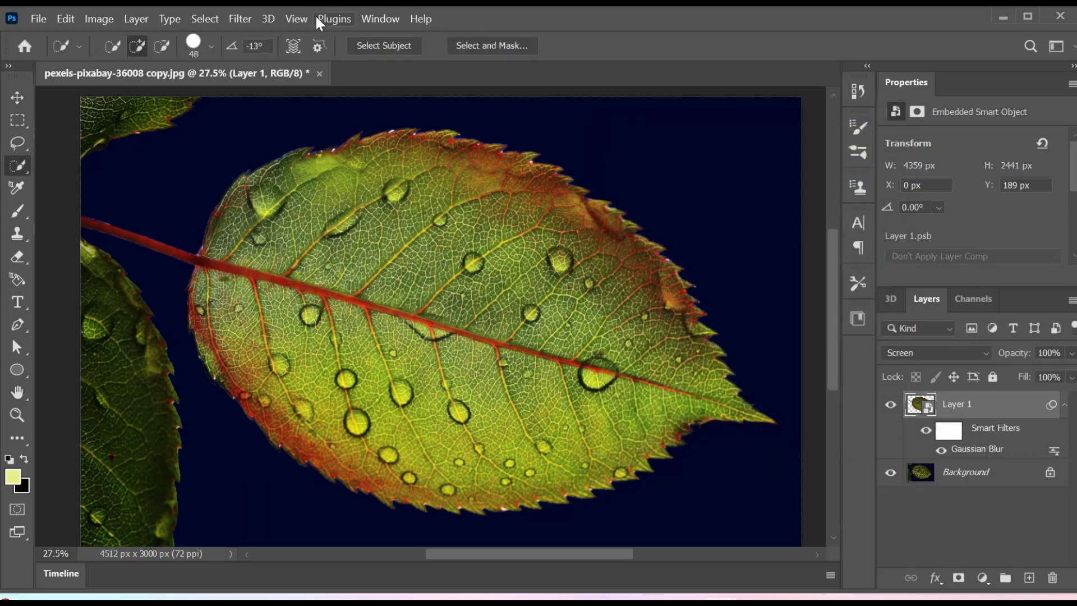
Step: Hide the Properties panel and duplicate Layer 1 together with its smart filter
click(372, 18)
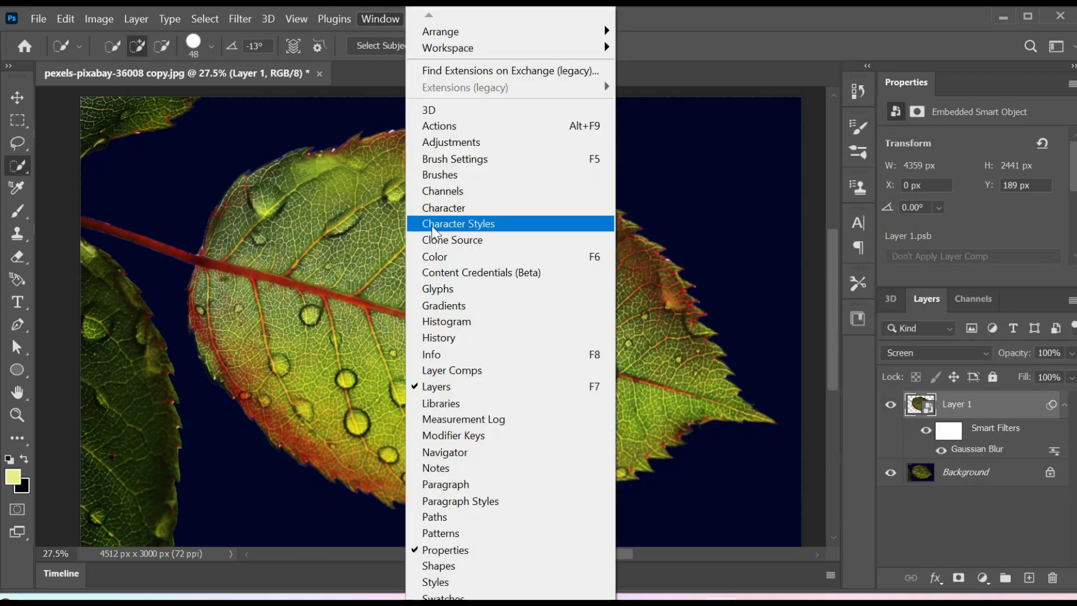
click(425, 551)
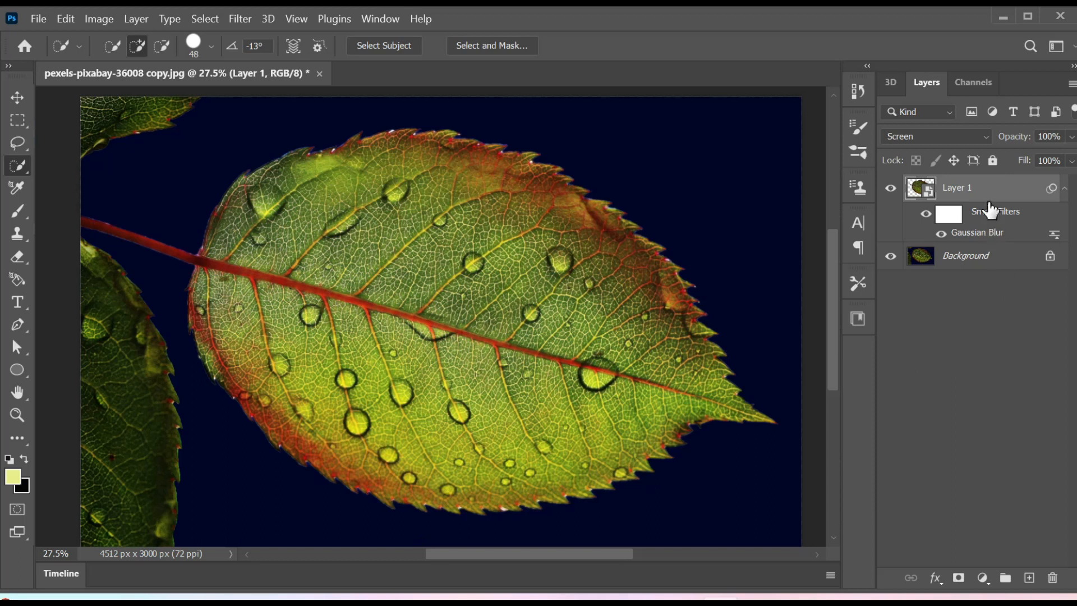
drag(1001, 197, 1031, 578)
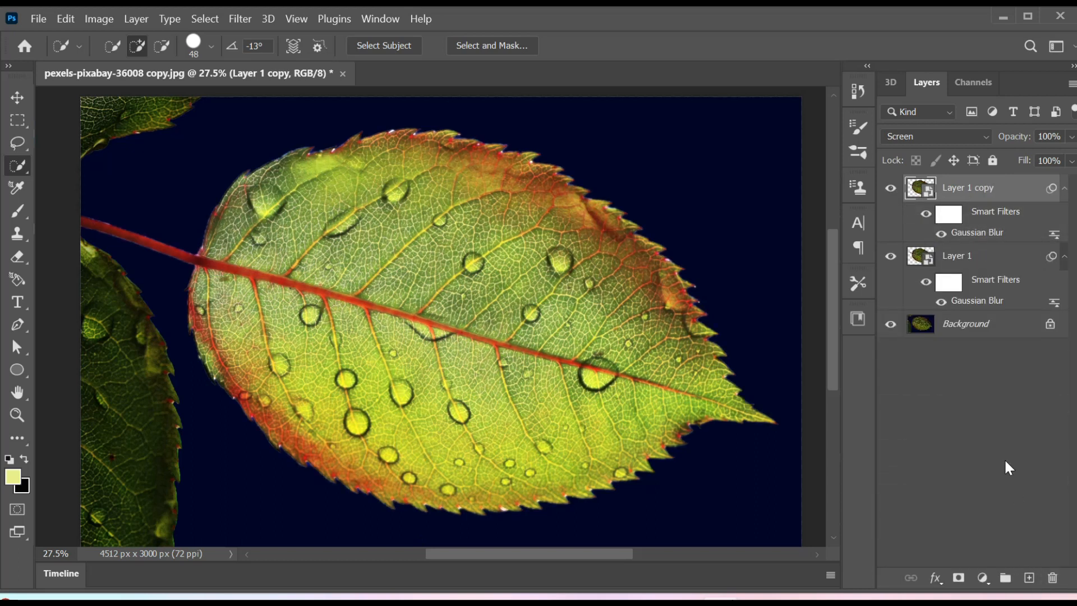
Step: Add another Gaussian Blur with a radius of 15 pixels to the duplicated leaf layer
click(242, 19)
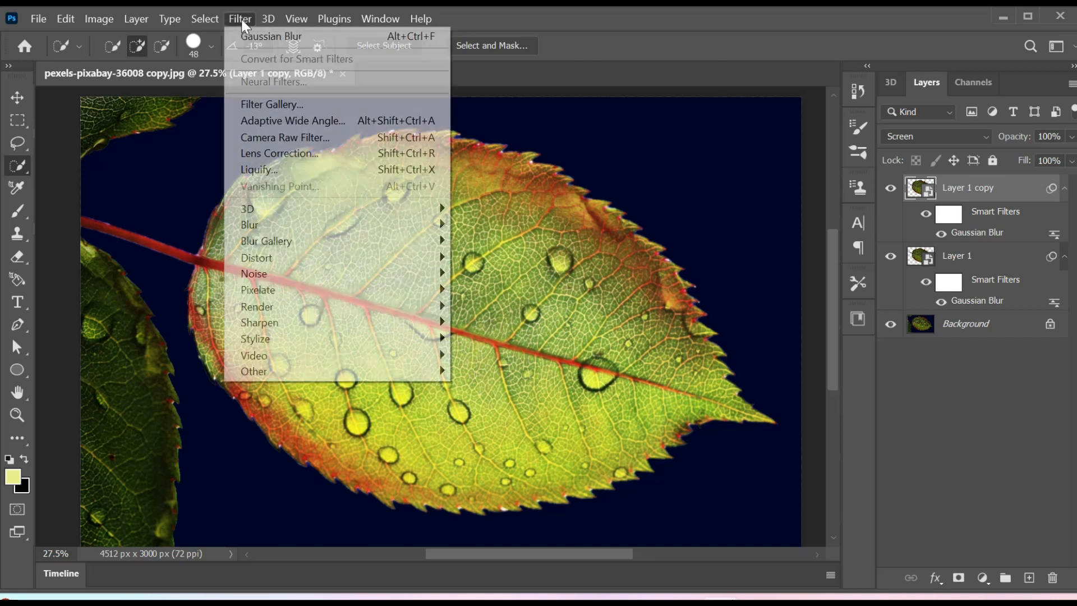
mouse_move(247, 231)
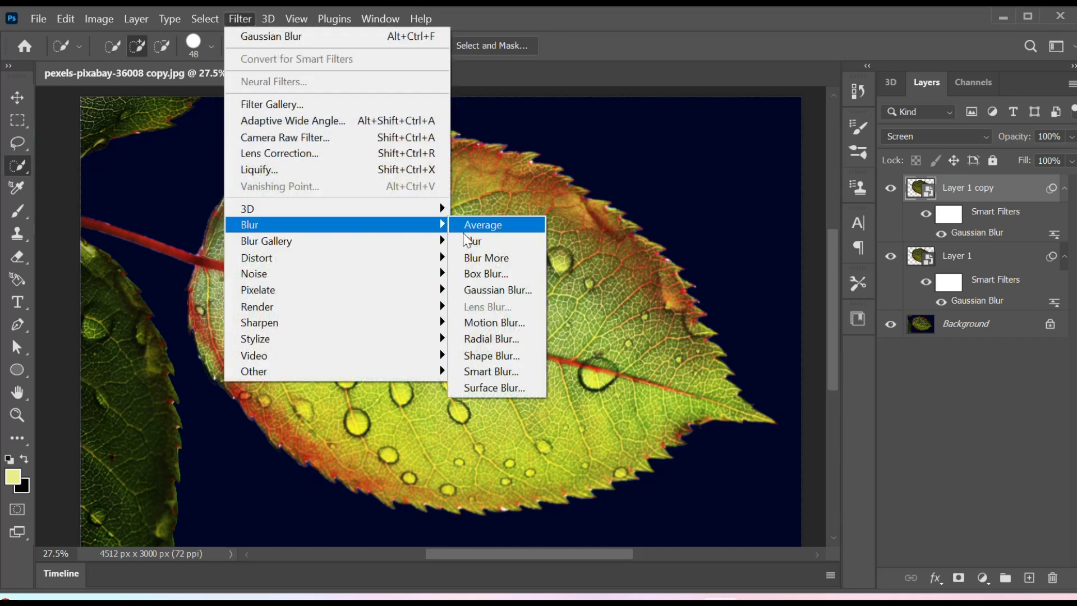
click(484, 290)
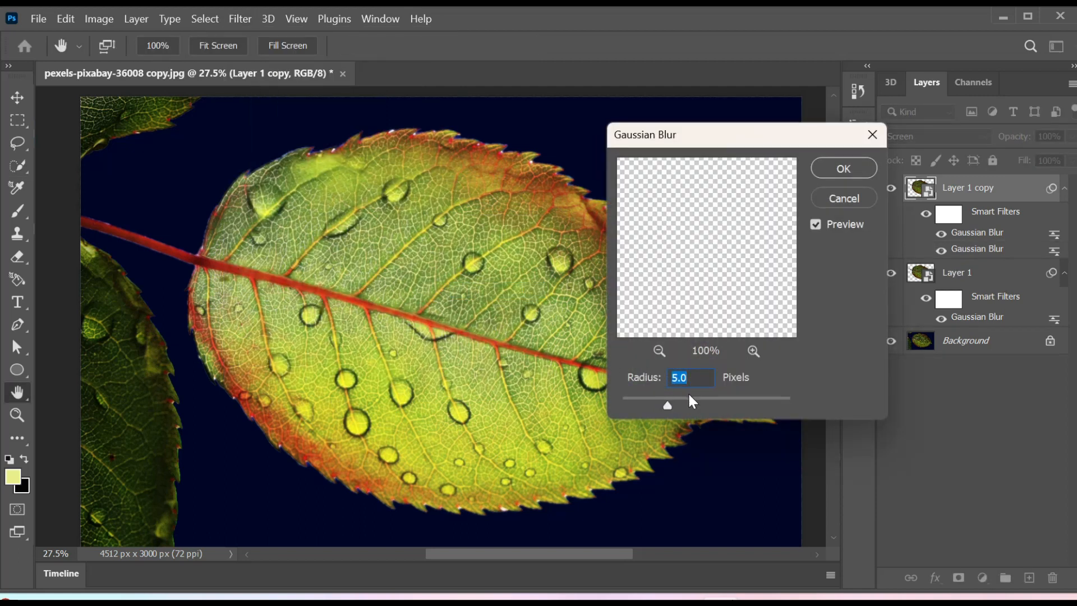
text(15)
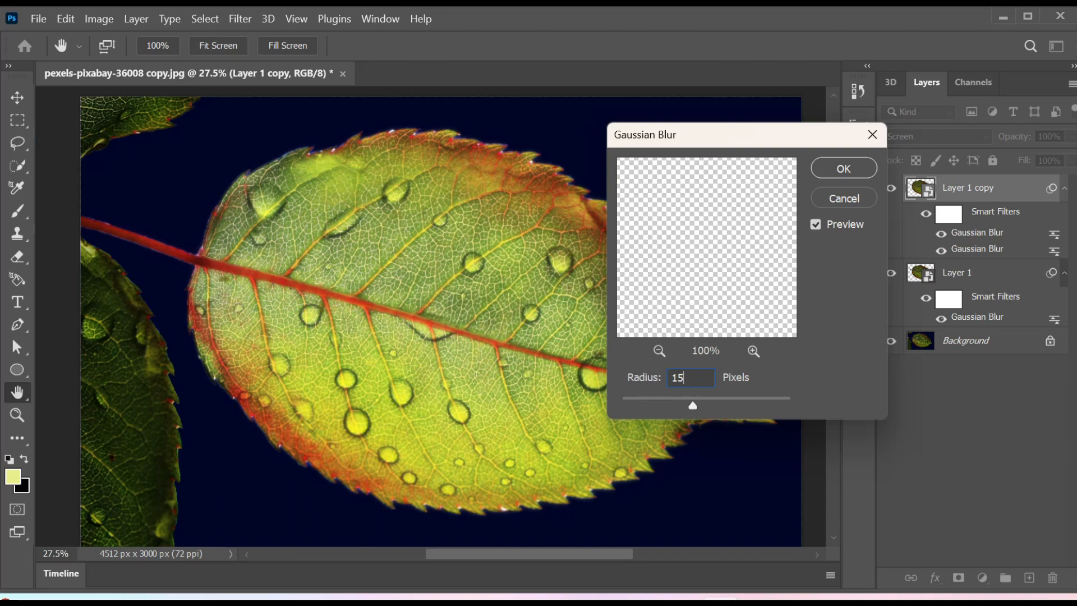
click(834, 172)
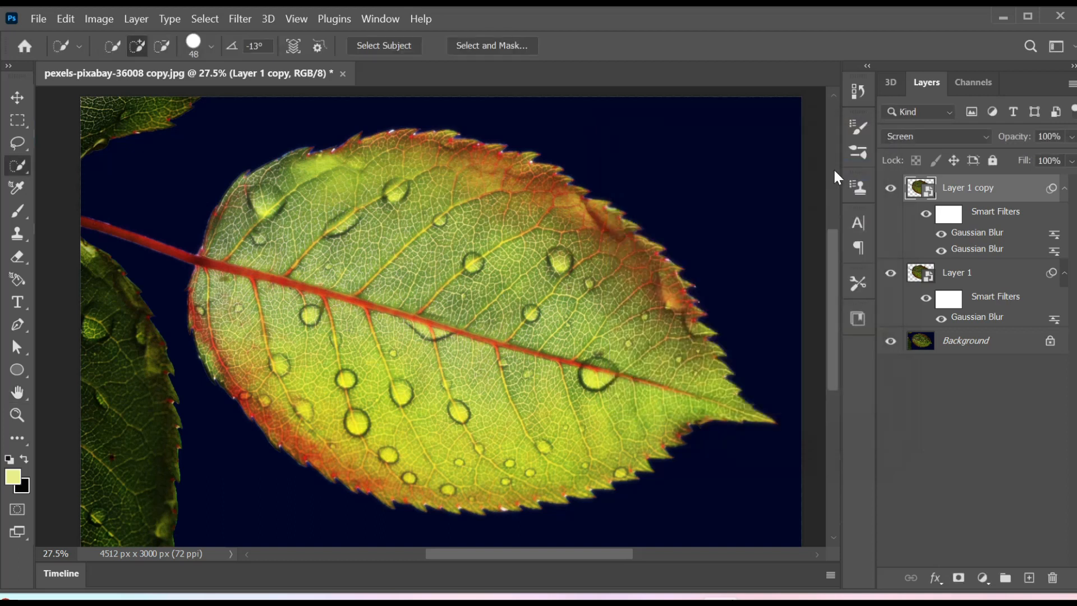
Step: Duplicate Layer 1 copy and add a Gaussian Blur with a radius of 150 pixels to the new duplicate
drag(1017, 200, 1029, 577)
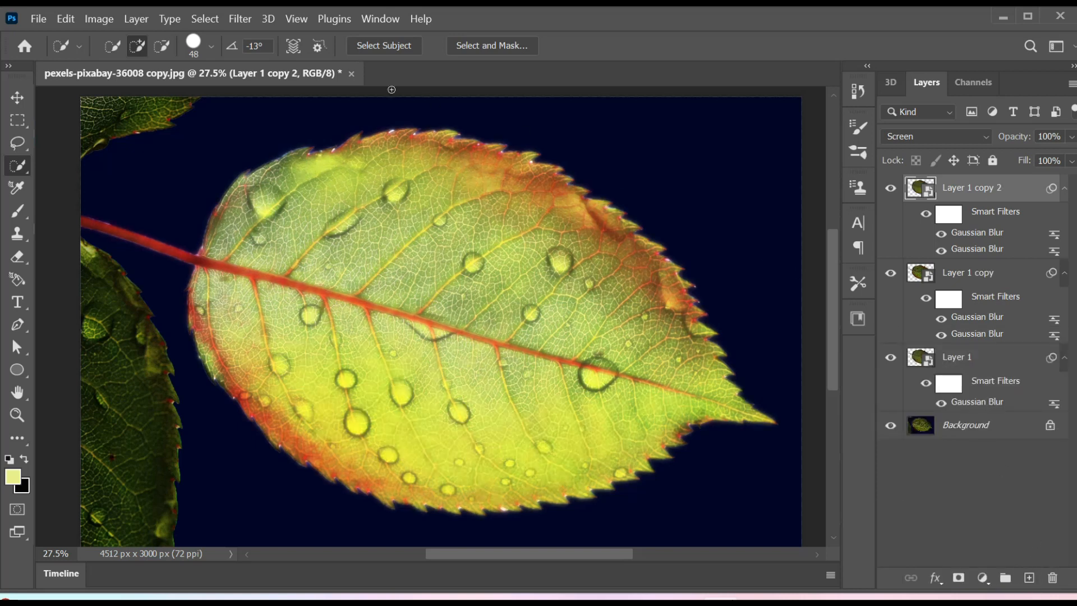
click(237, 19)
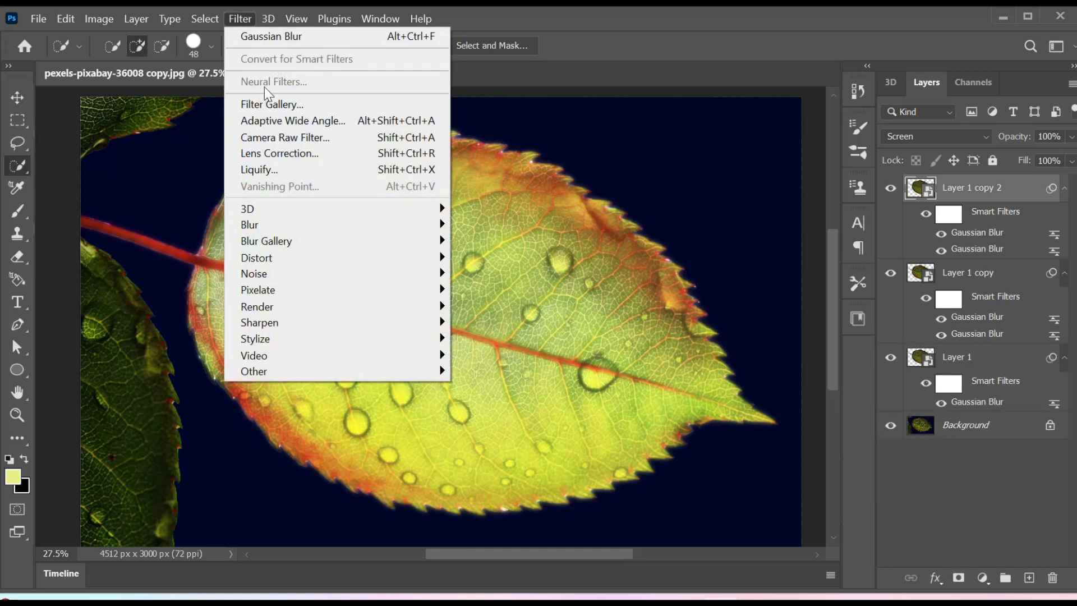
mouse_move(266, 222)
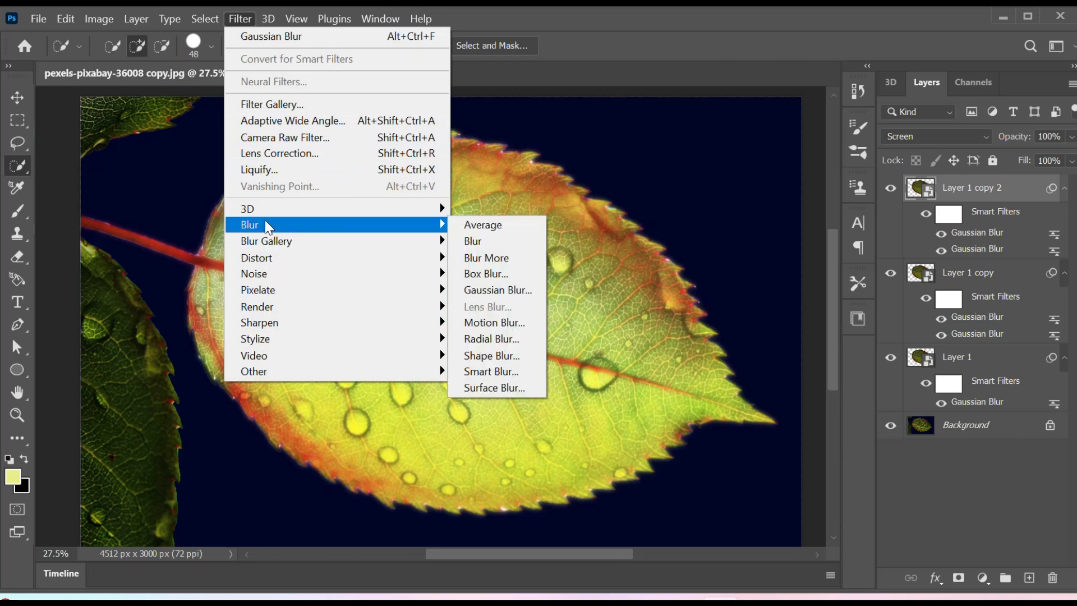
click(484, 290)
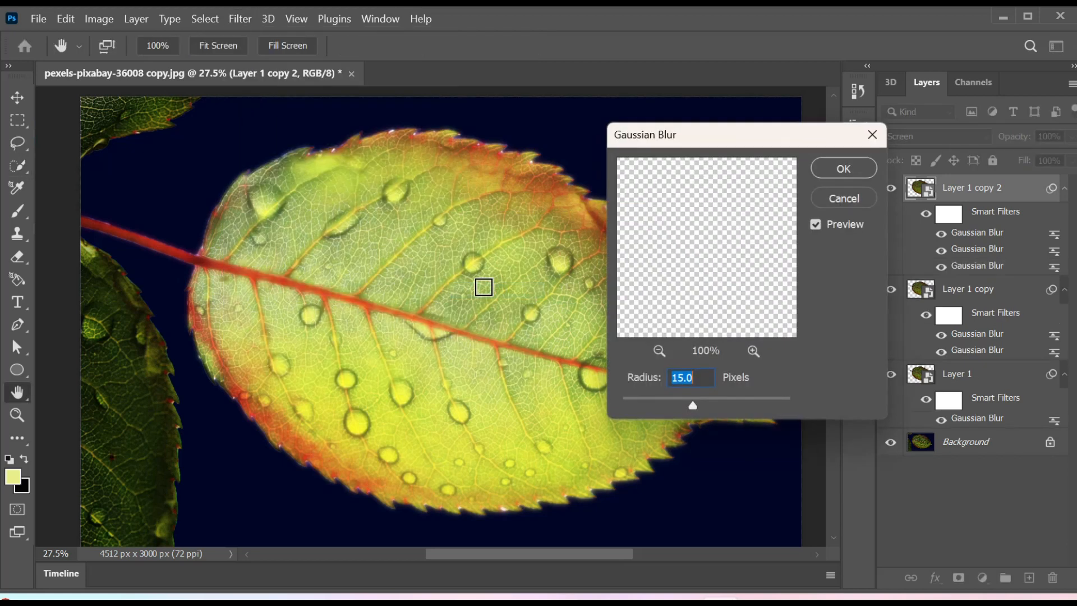
text(15)
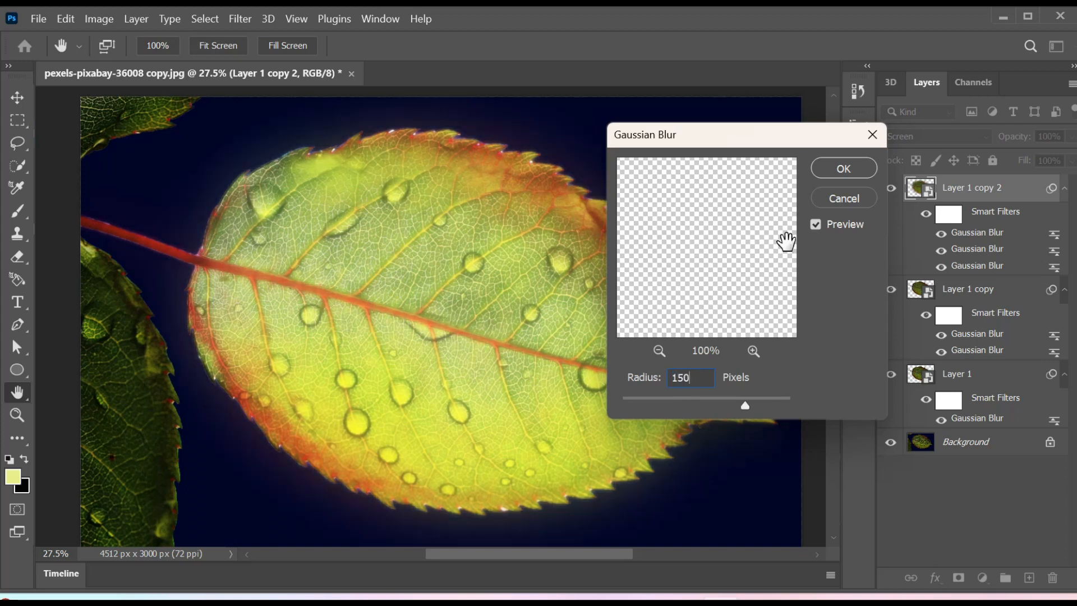
click(839, 172)
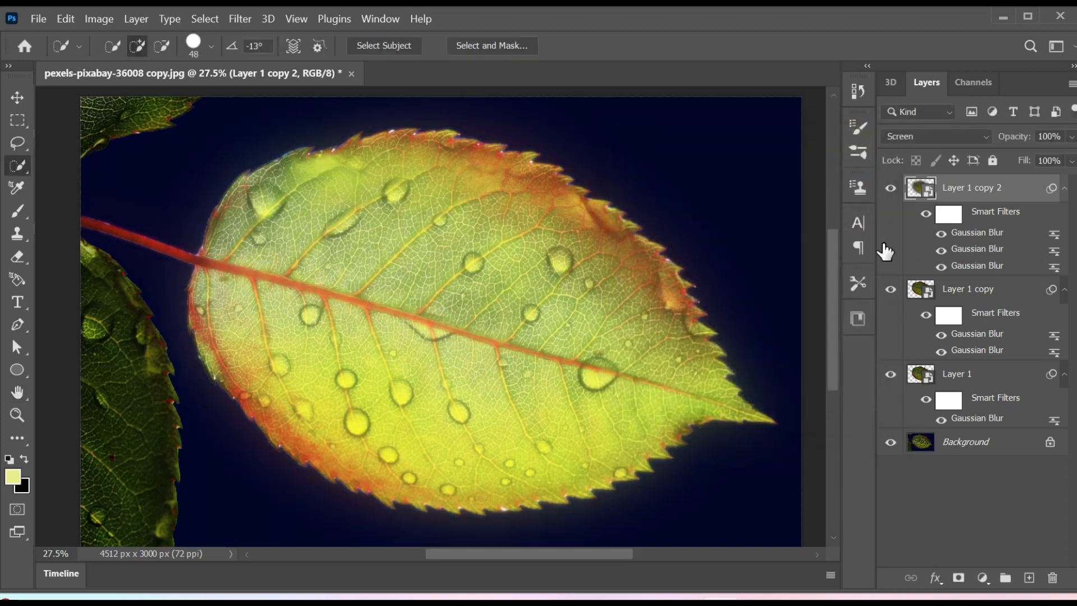
Step: Duplicate Layer 1 copy 2 and add a Gaussian Blur with a radius of 300 pixels to the new duplicate
drag(1010, 197, 1023, 577)
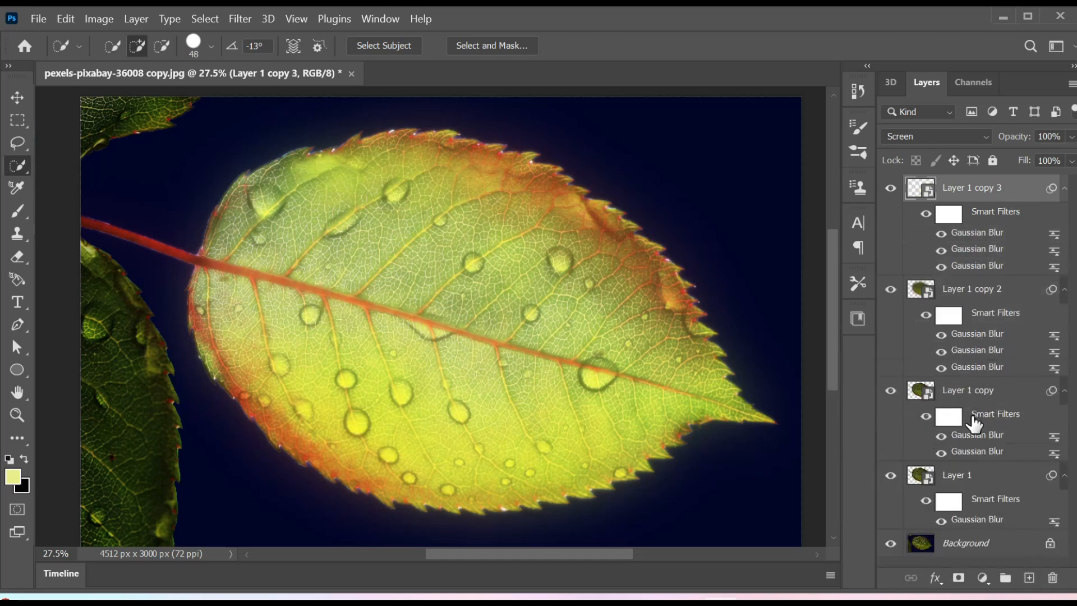
click(233, 19)
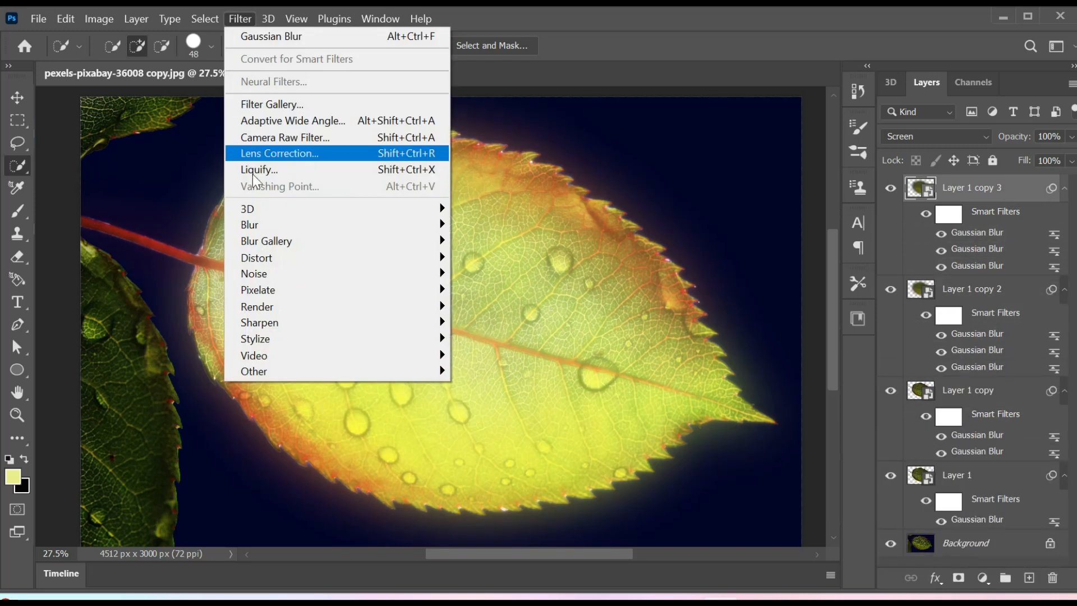
mouse_move(268, 227)
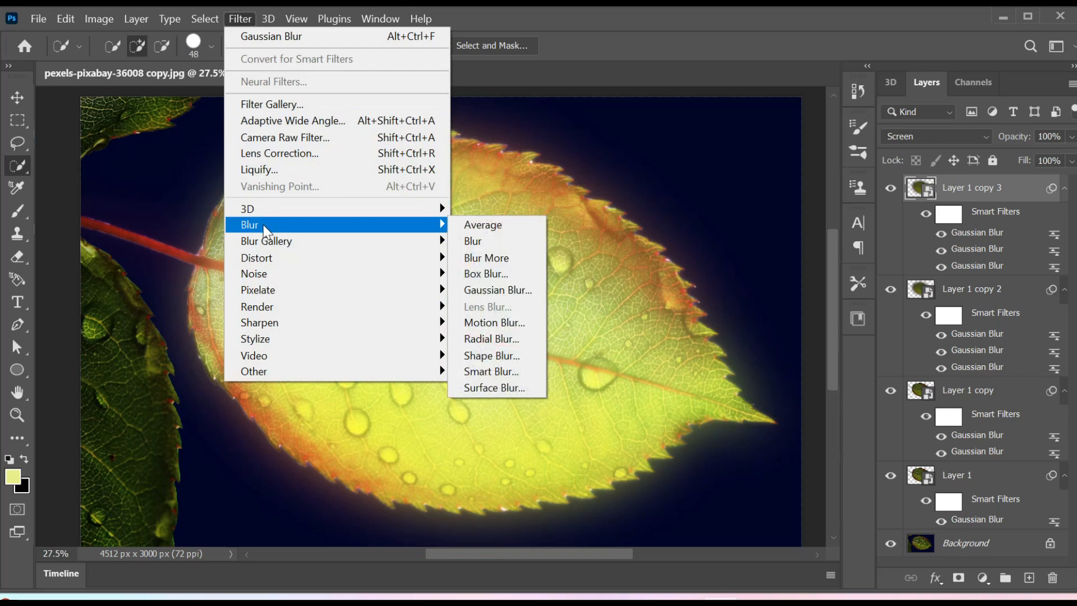
click(506, 292)
text(3)
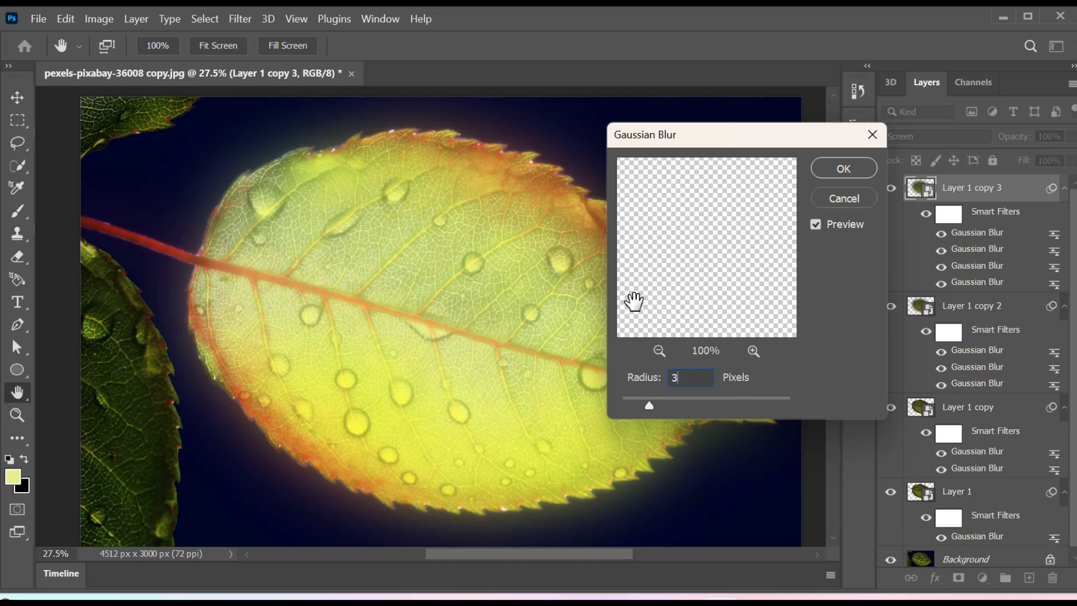
text(00)
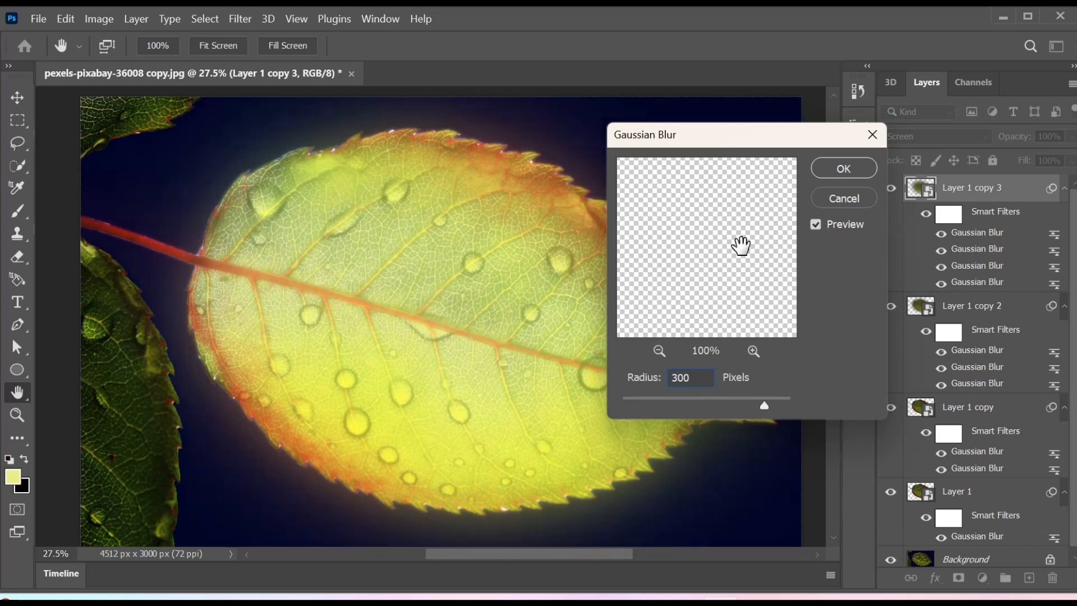
click(845, 168)
key(w)
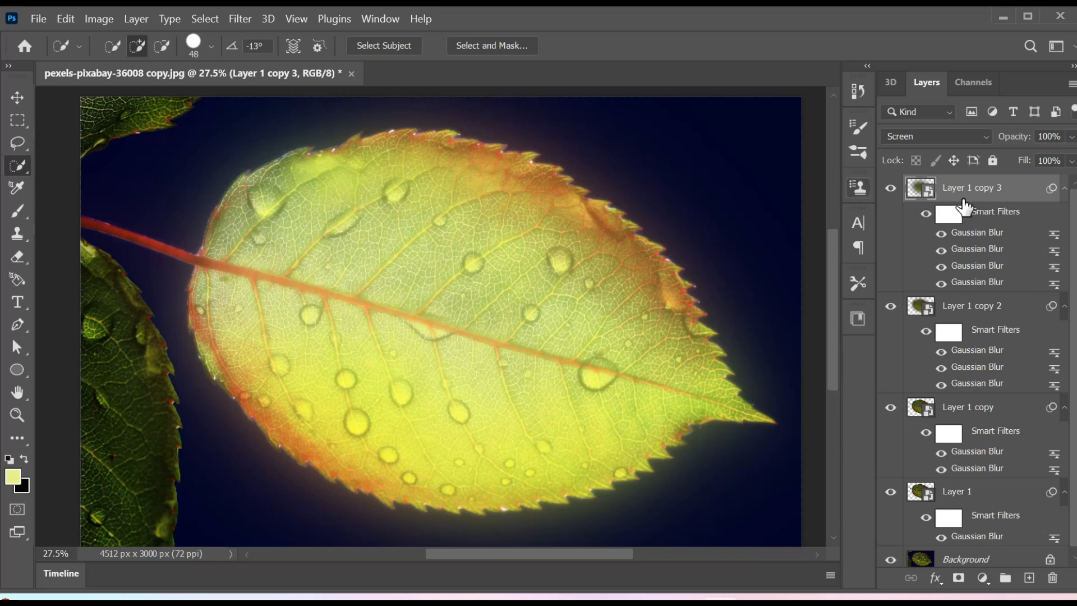
Step: Duplicate Layer 1 copy 3 and add a Gaussian Blur with a radius of 600 pixels to the new duplicate
drag(1015, 193, 1029, 576)
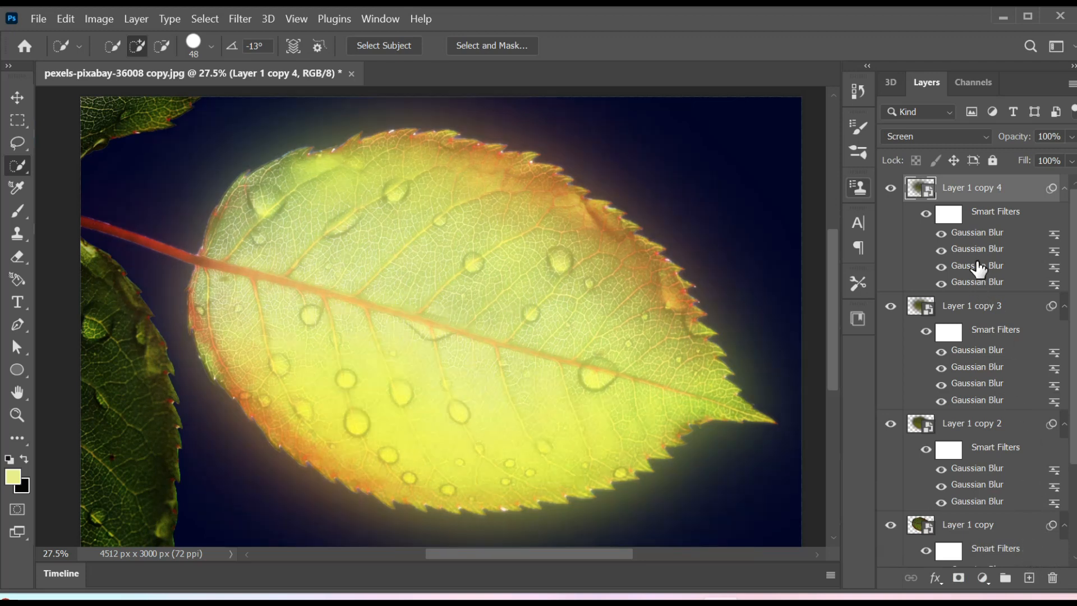
click(240, 20)
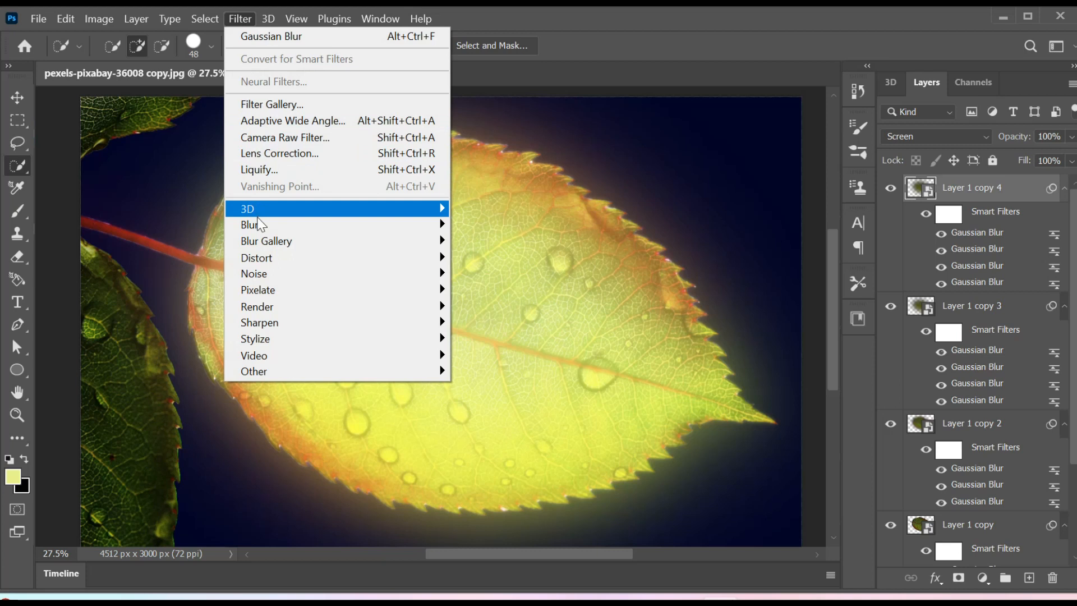
mouse_move(258, 224)
click(493, 287)
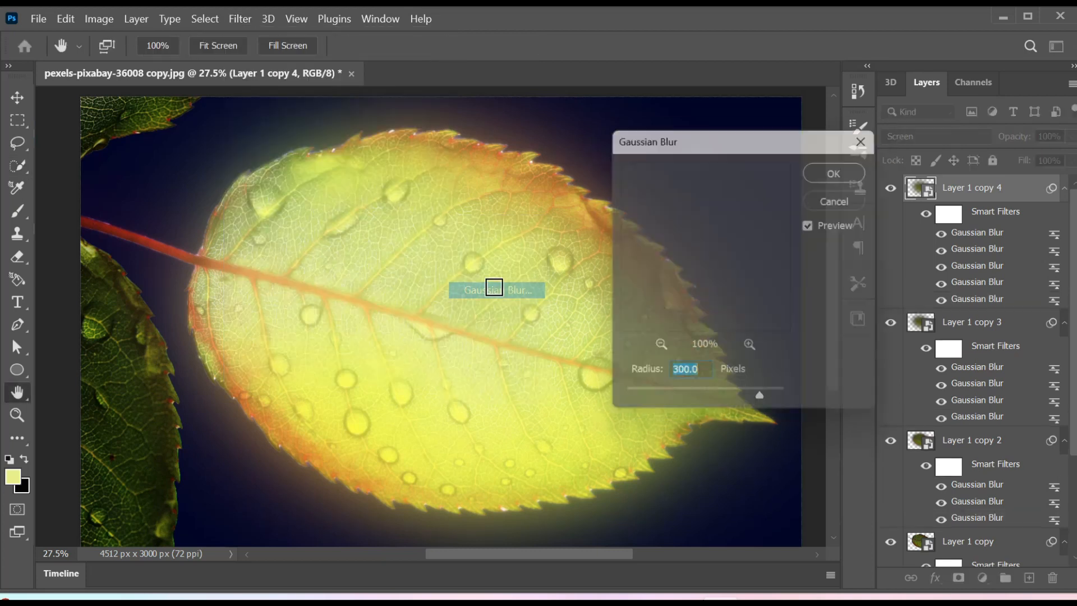
text(600)
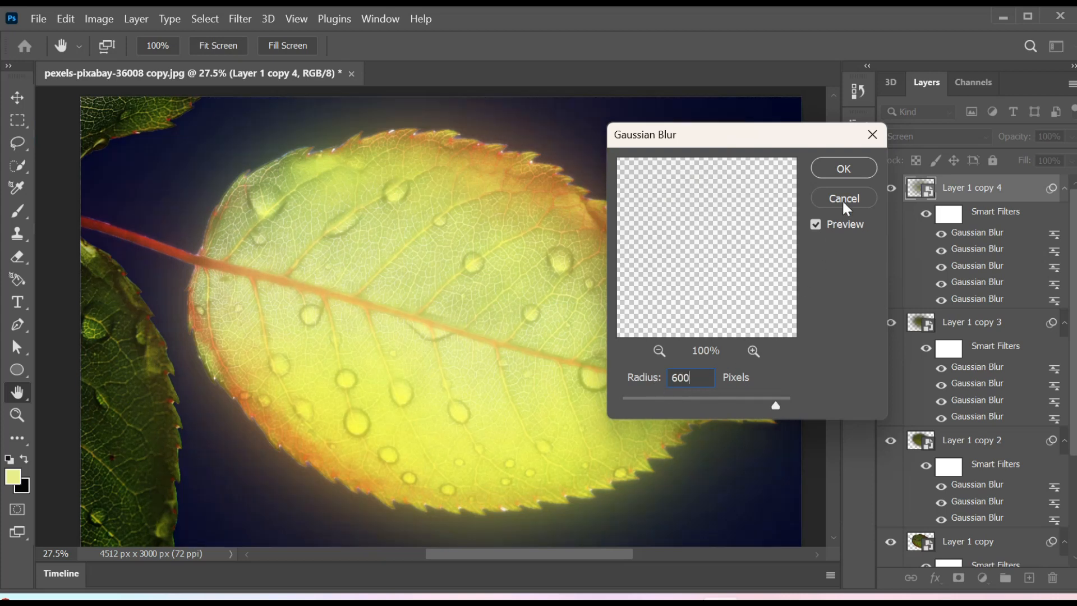
click(843, 168)
key(w)
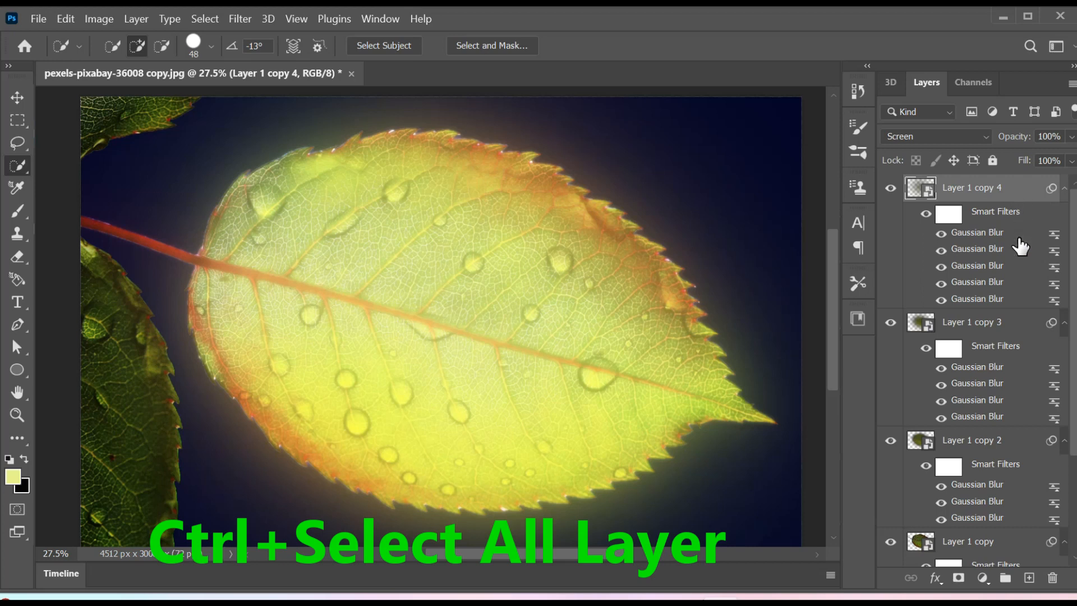
Step: Group all five blurred leaf layers, from Layer 1 up to Layer 1 copy 4, leaving out the Background
ctrl+click(988, 324)
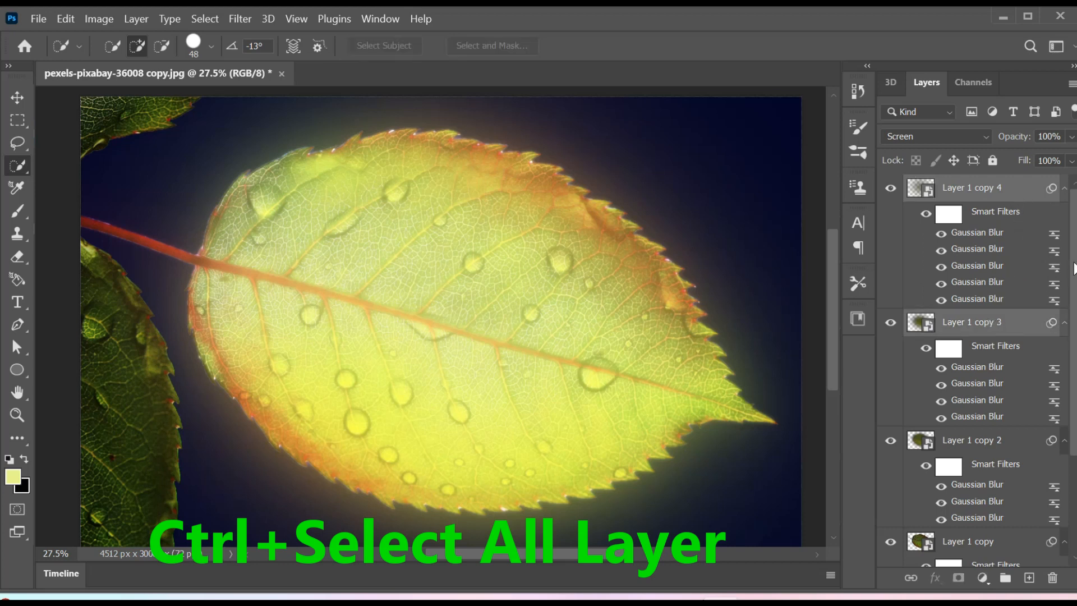
scroll(1073, 268, down, 3)
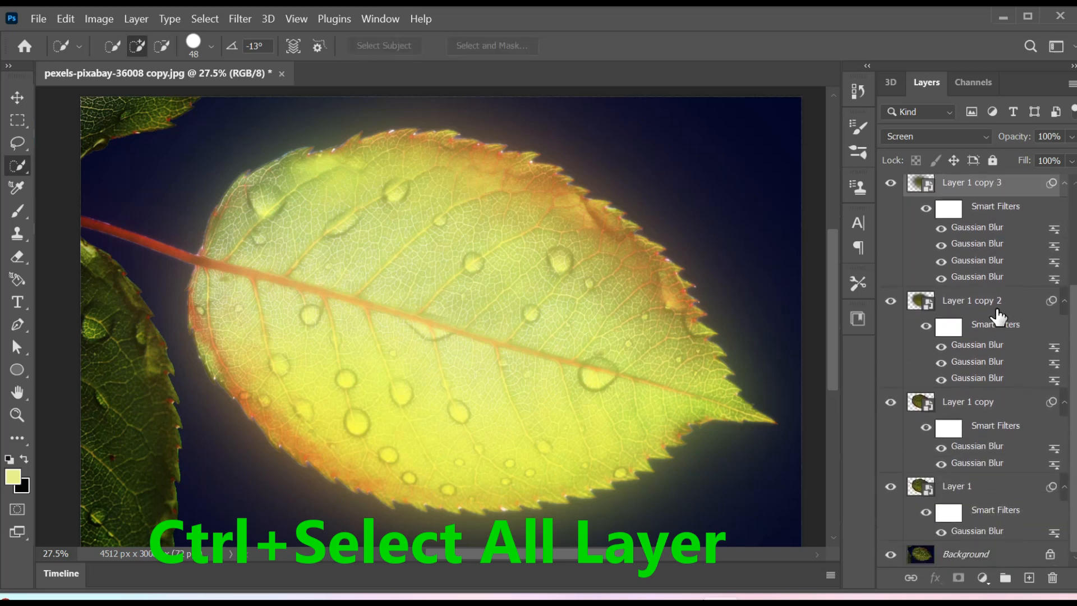
ctrl+click(983, 323)
ctrl+click(961, 403)
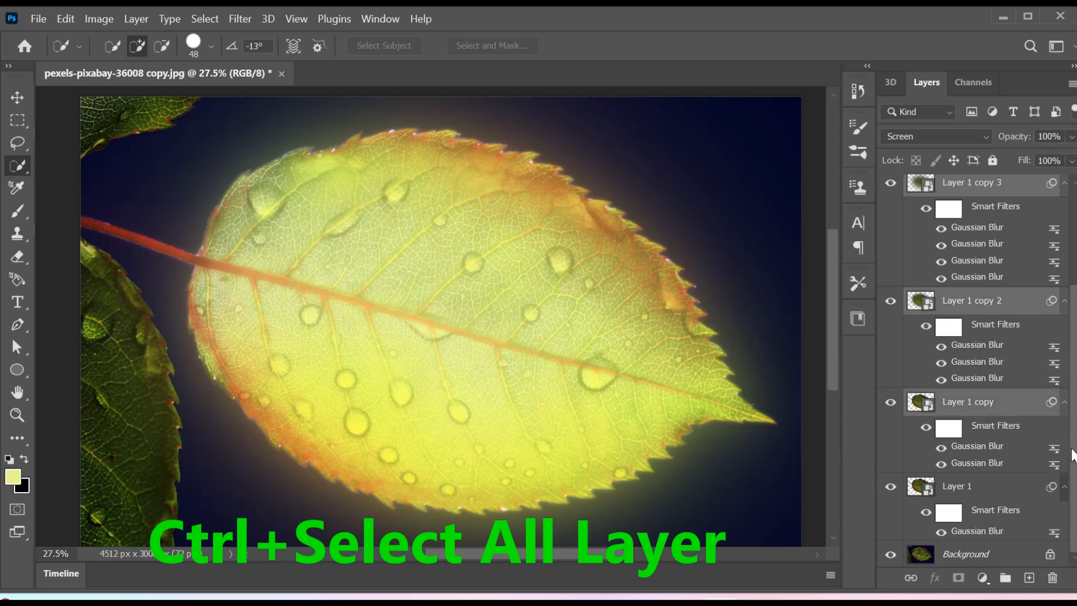
ctrl+click(979, 488)
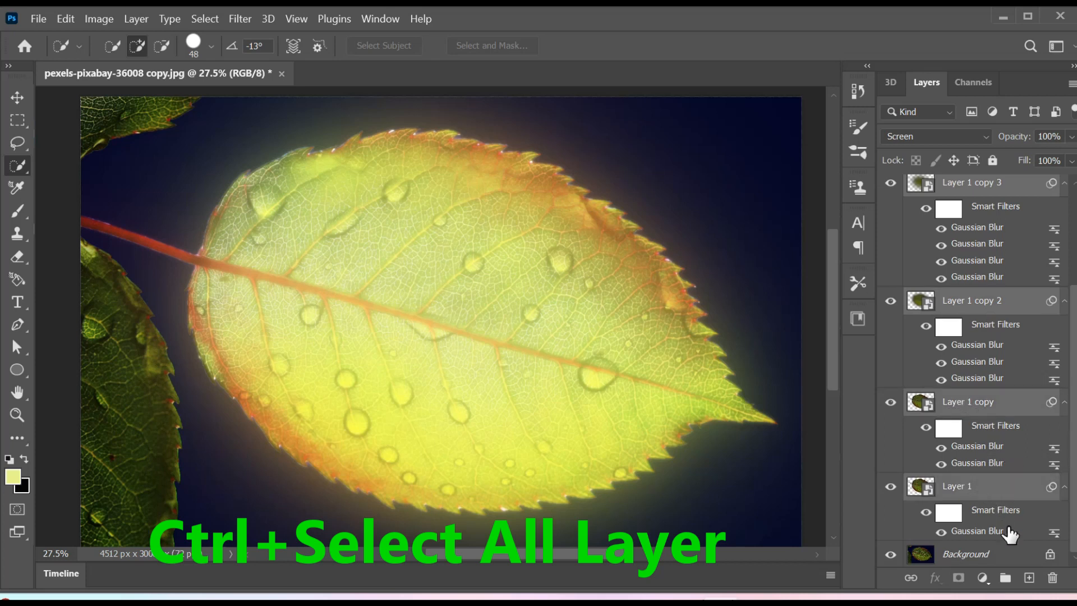
click(1005, 578)
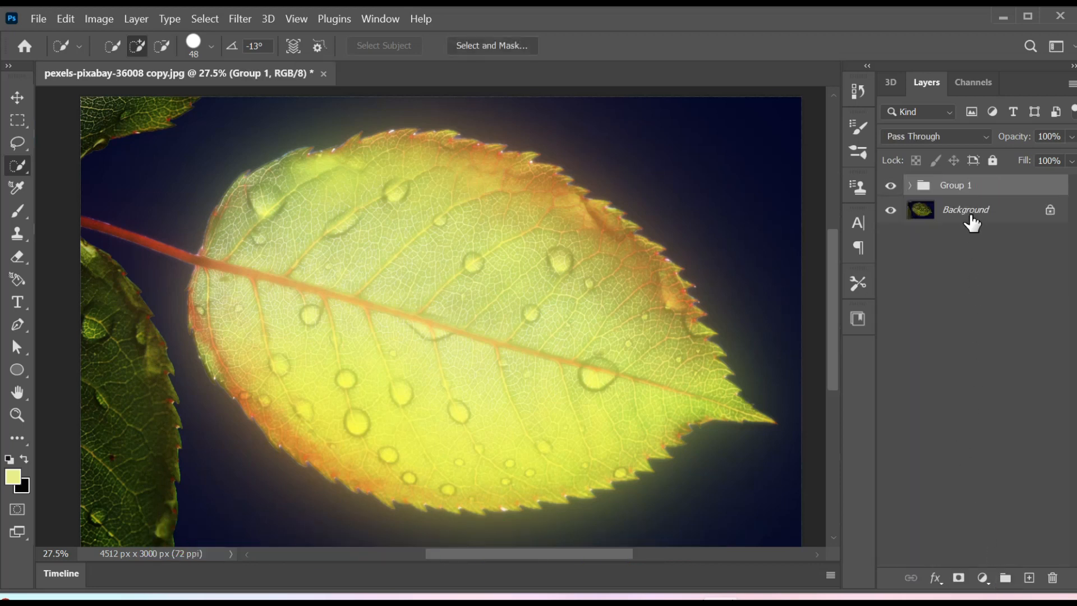
Step: Duplicate the group of blurred leaf layers and lower the duplicate group's opacity to 88%
drag(996, 191, 1030, 578)
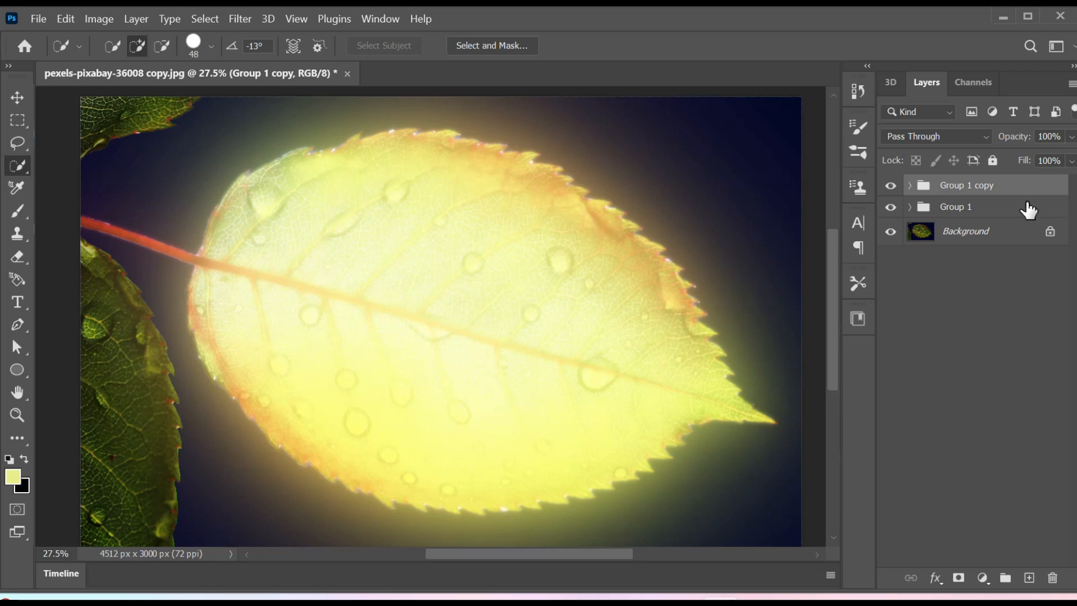
click(1071, 137)
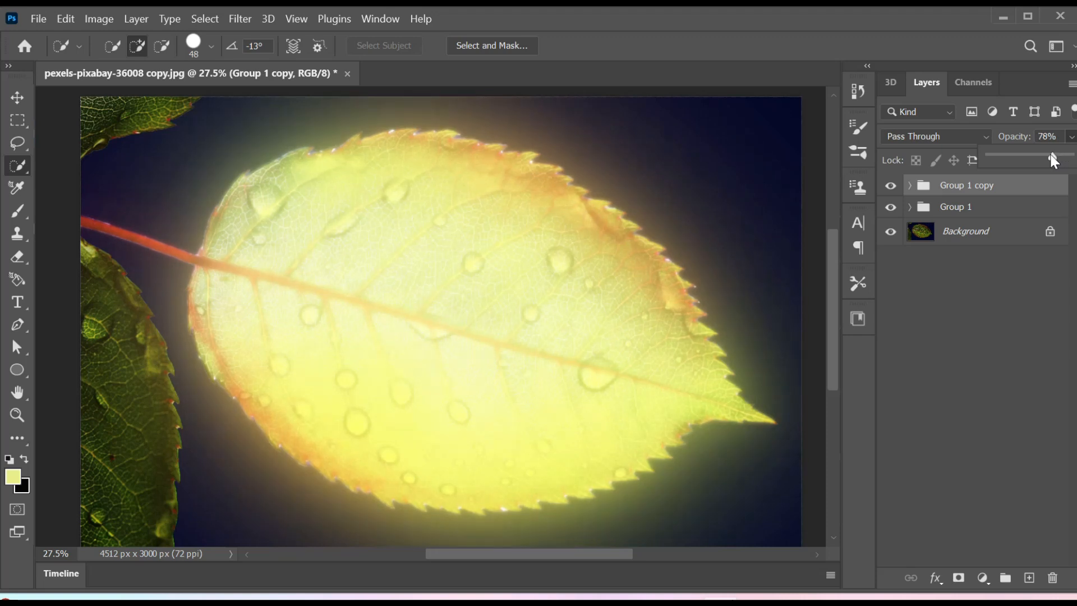
drag(1007, 156, 1061, 159)
click(992, 313)
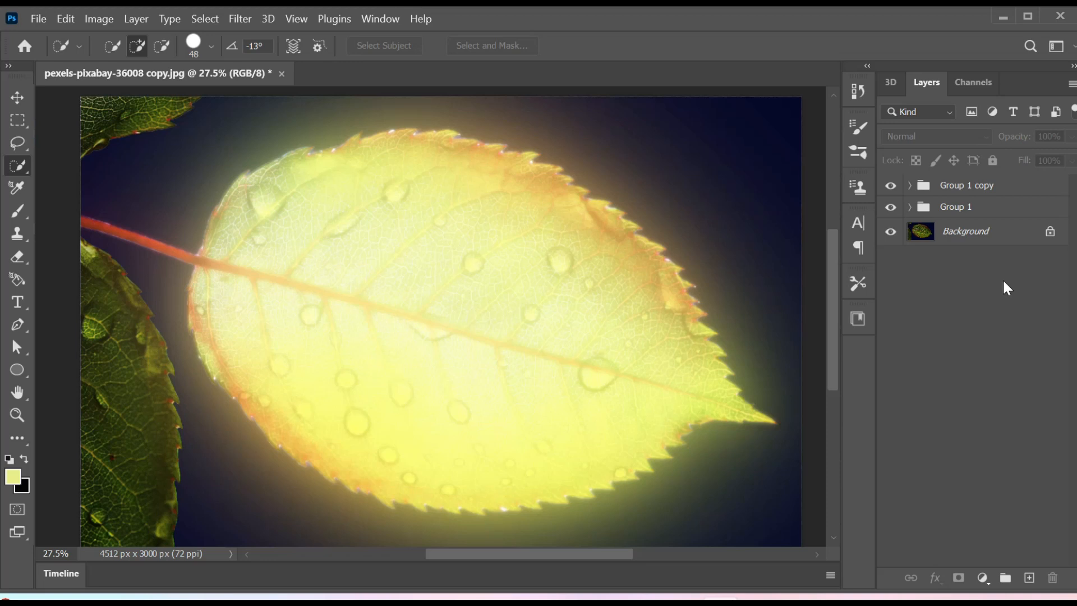
Step: Add a Brightness/Contrast adjustment directly above the Background with brightness -54 and increased contrast
click(1019, 240)
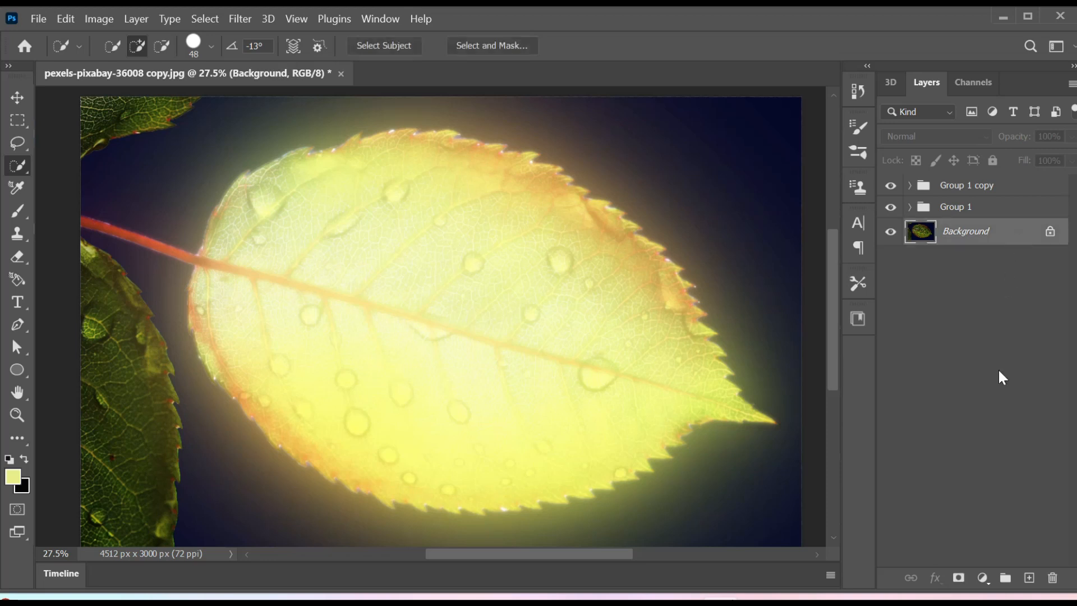
click(982, 577)
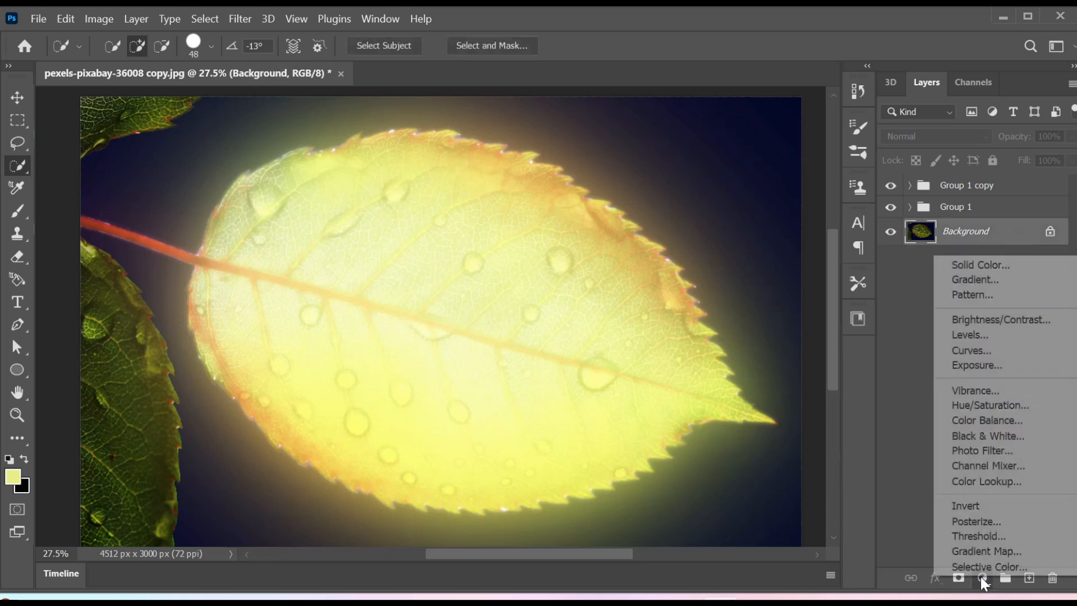
click(979, 320)
drag(968, 189, 943, 189)
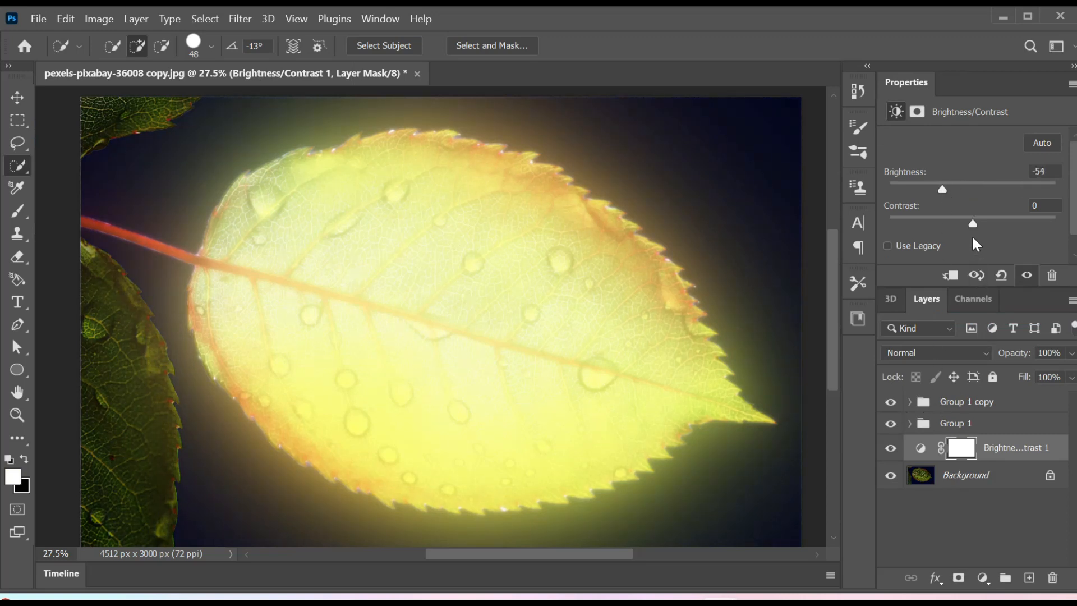
drag(973, 225, 1006, 221)
click(969, 537)
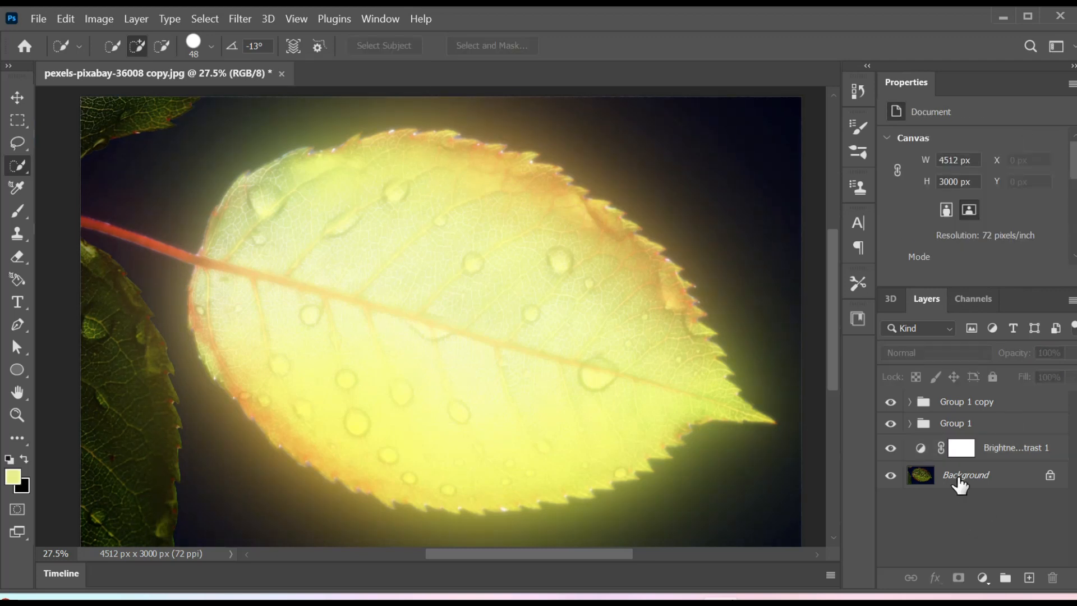
Step: Combine Group 1 and Group 1 copy into one new parent group
click(957, 424)
shift+click(971, 403)
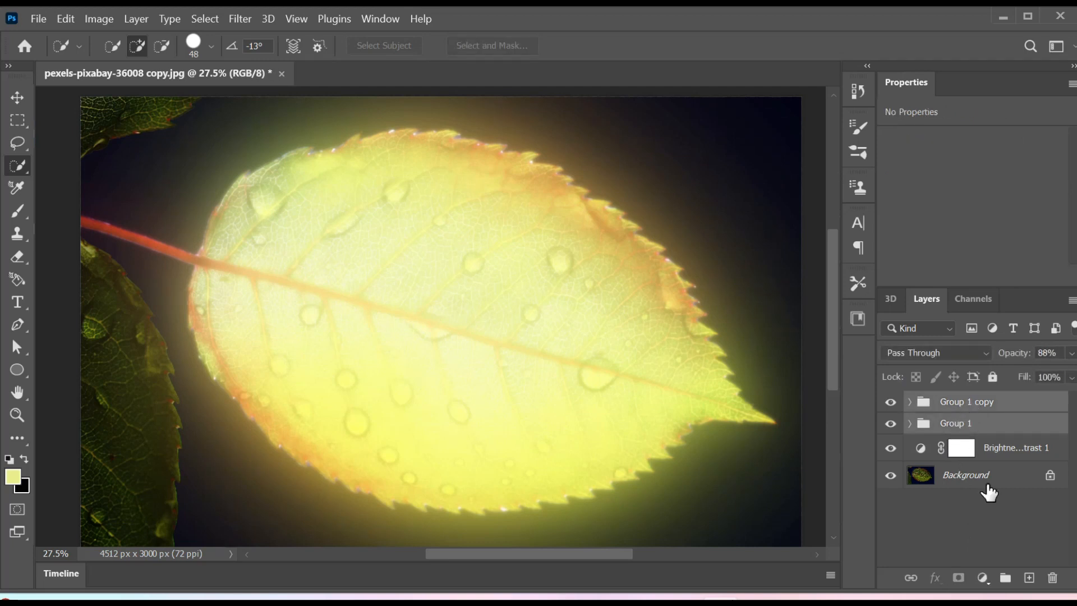
click(1004, 581)
Step: Compare the image with and without the glow by toggling the visibility of the combined group
click(891, 404)
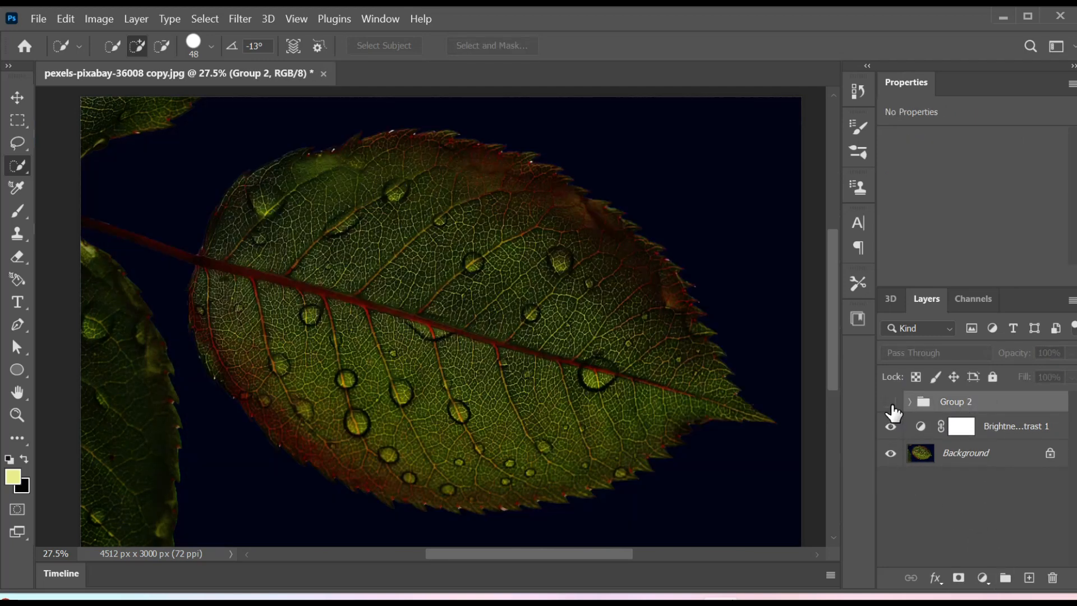
click(892, 403)
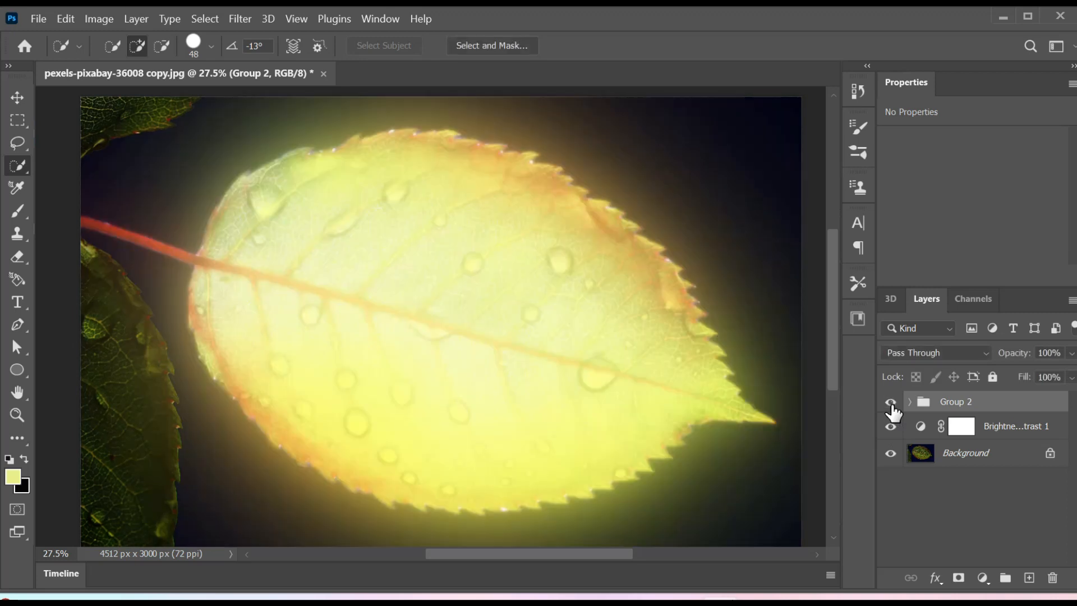
click(892, 403)
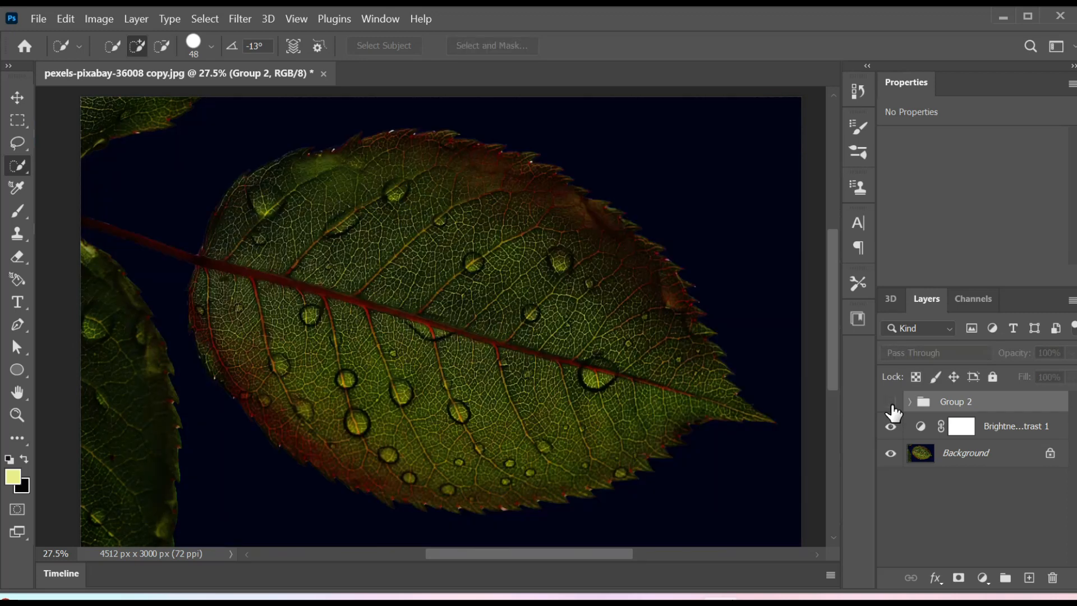
click(891, 403)
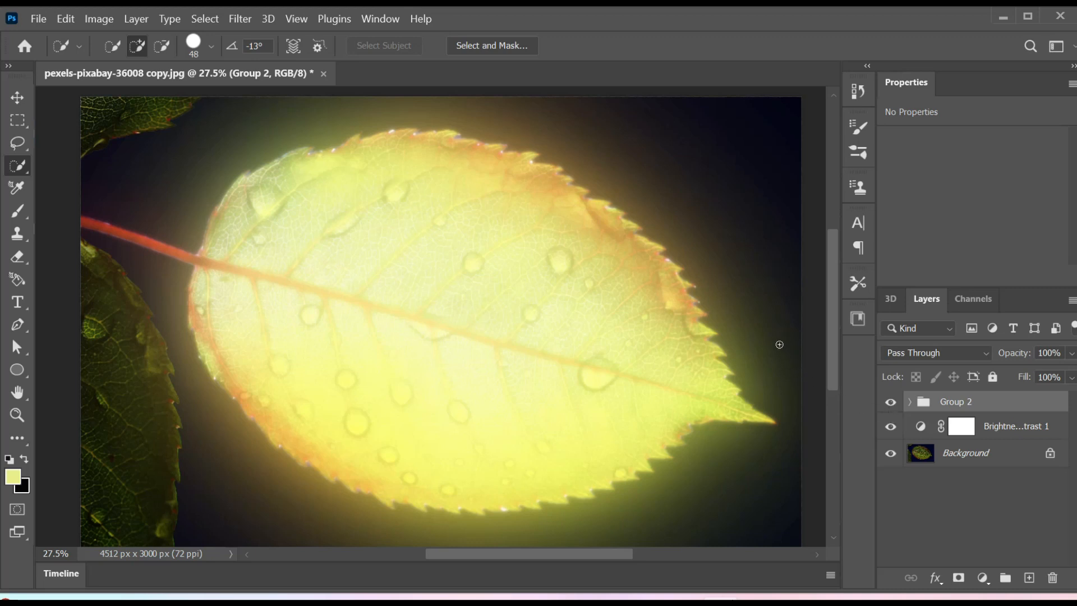
Step: Examine the glow effect on the leaf's veins and droplets up close and across the whole image
scroll(705, 337, down, 2)
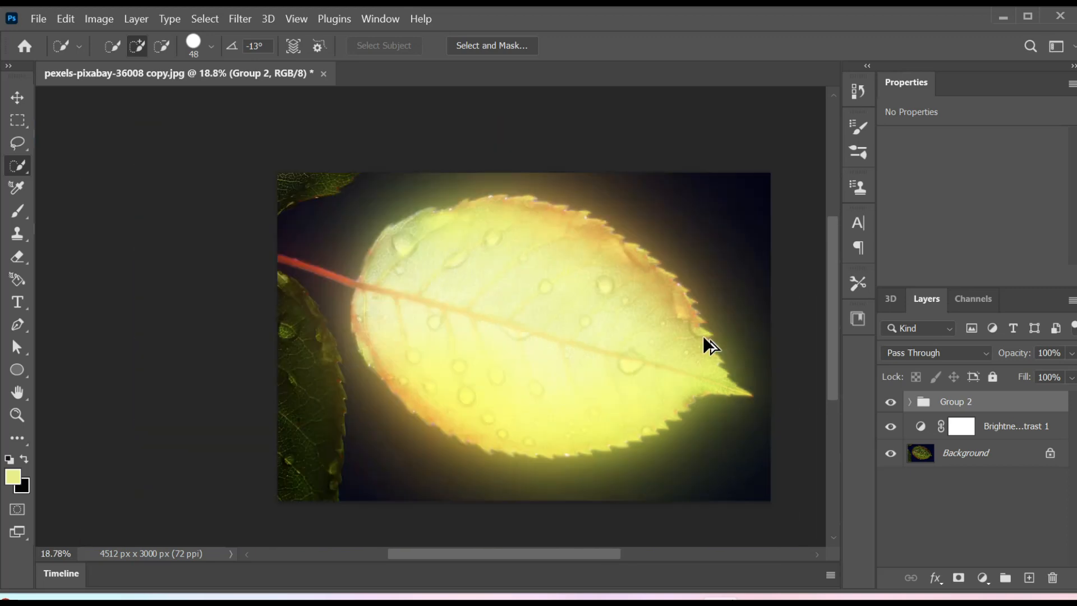
scroll(702, 335, up, 3)
scroll(702, 334, up, 3)
scroll(702, 334, up, 1)
mouse_move(400, 368)
mouse_down()
mouse_move(860, 328)
mouse_move(514, 341)
mouse_up()
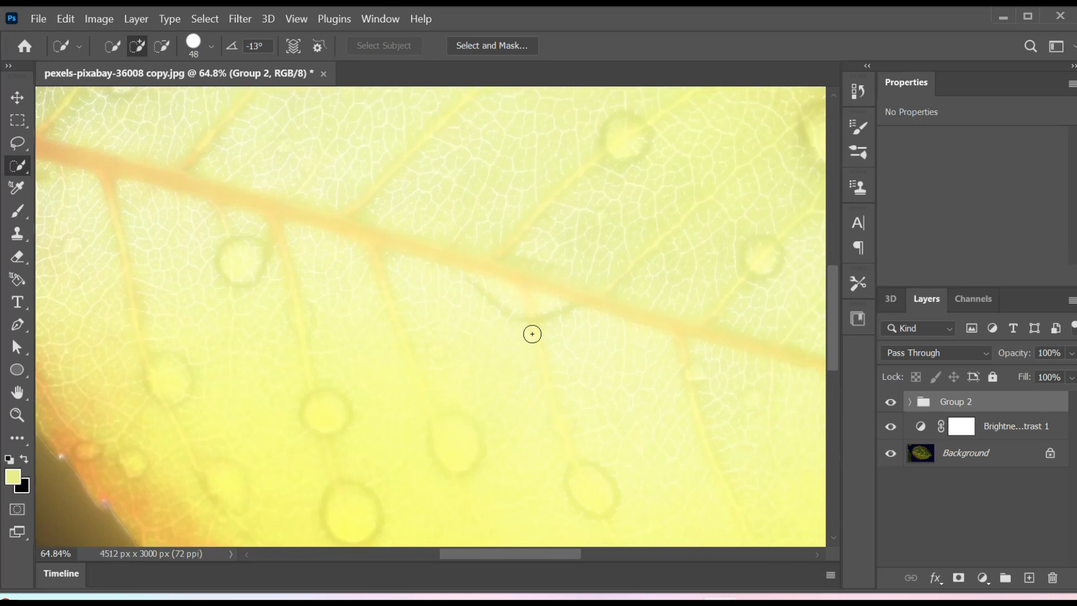
scroll(536, 332, down, 5)
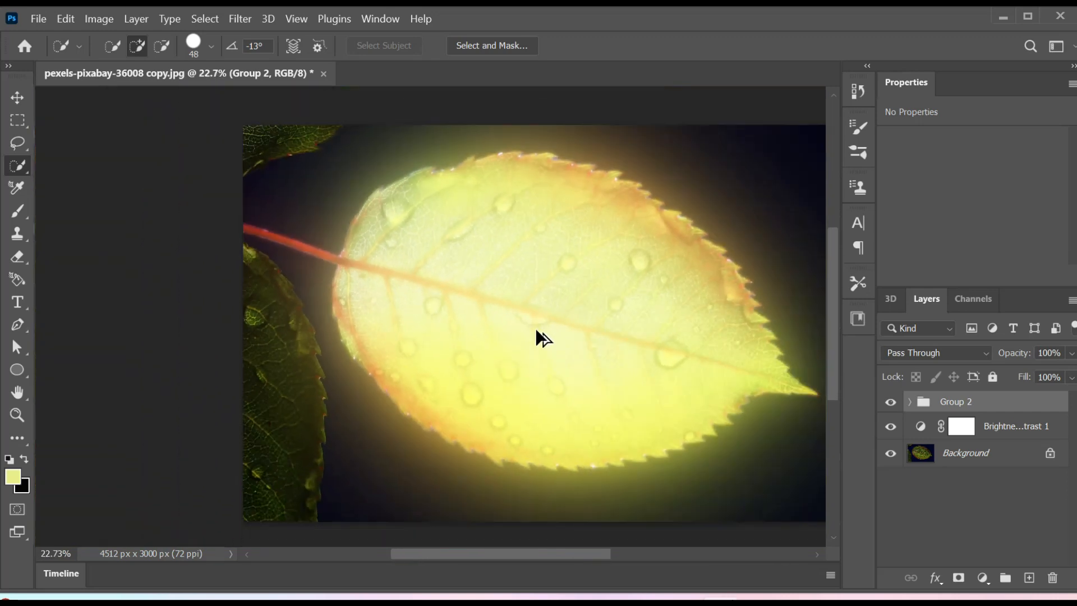
scroll(537, 337, down, 1)
drag(616, 351, 568, 343)
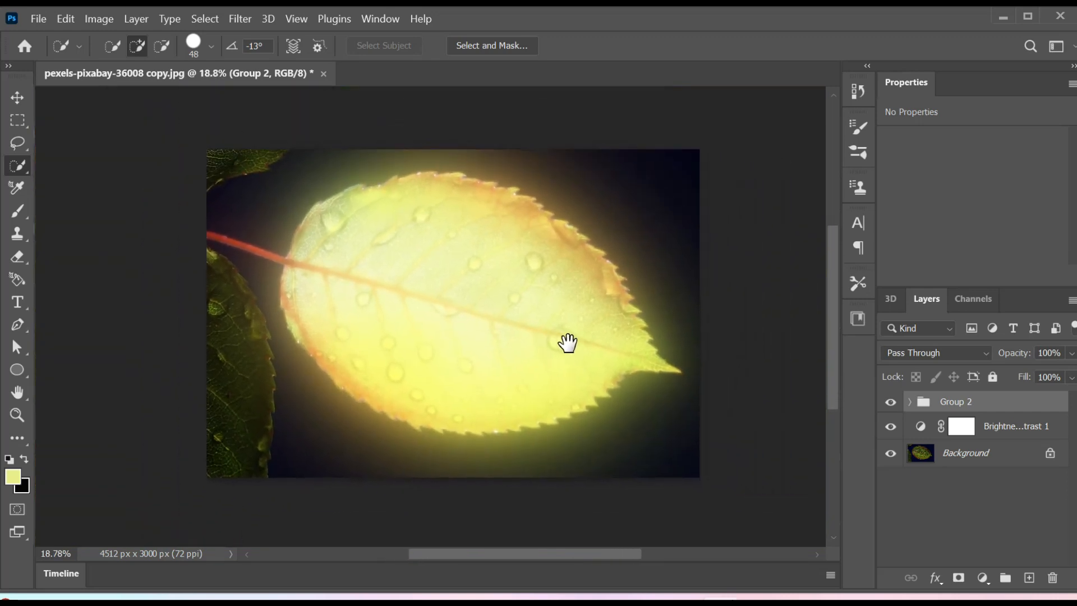
scroll(570, 345, up, 1)
drag(498, 334, 517, 355)
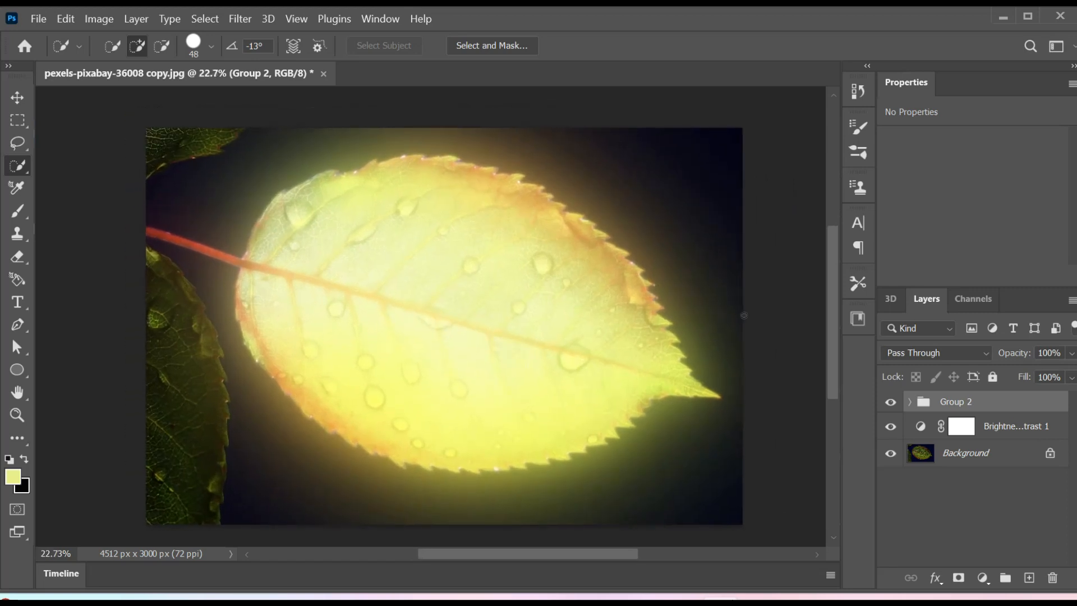